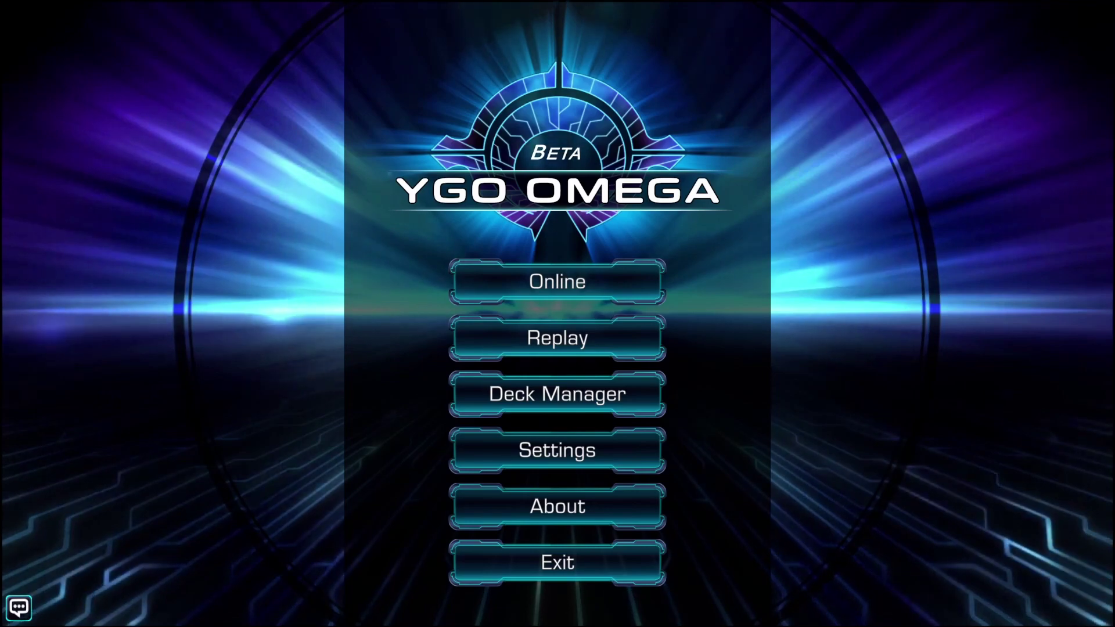
Open the Deck Manager from the YGO Omega main menu to list the saved decks.
click(474, 398)
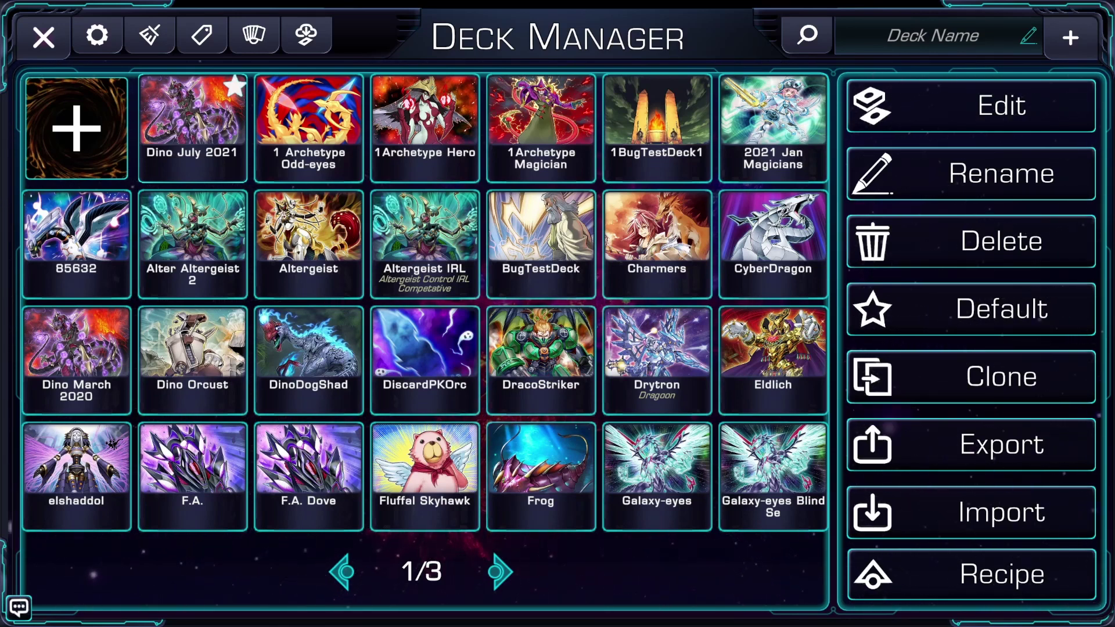
Copy the 41-card structure deck from EDOPro's deck editor and switch back to YGO Omega.
key(alt+Tab)
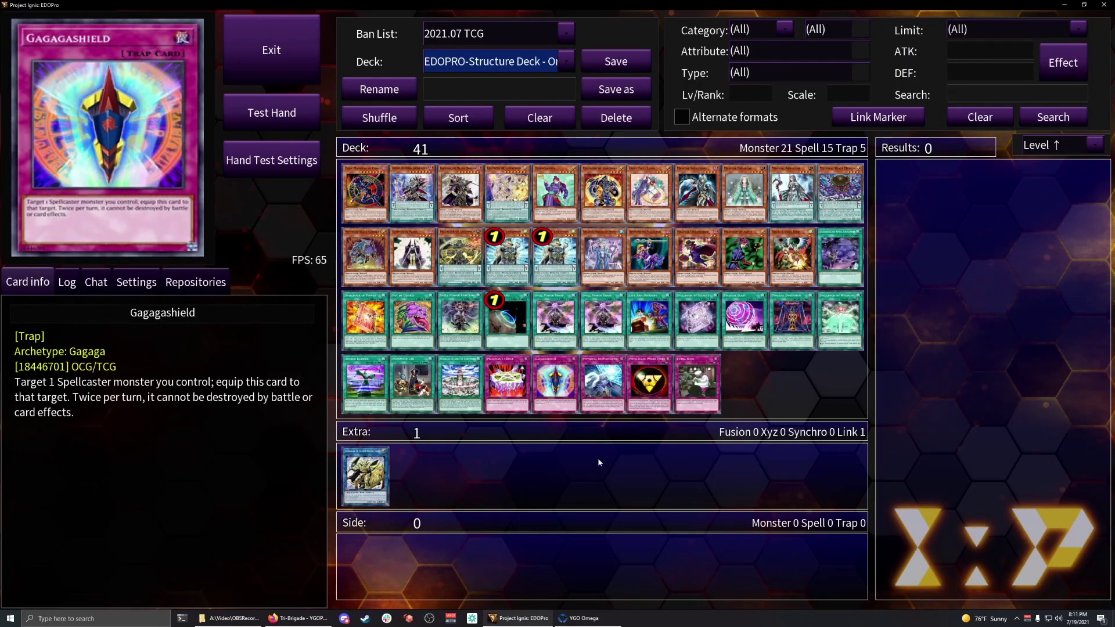
key(ctrl+c)
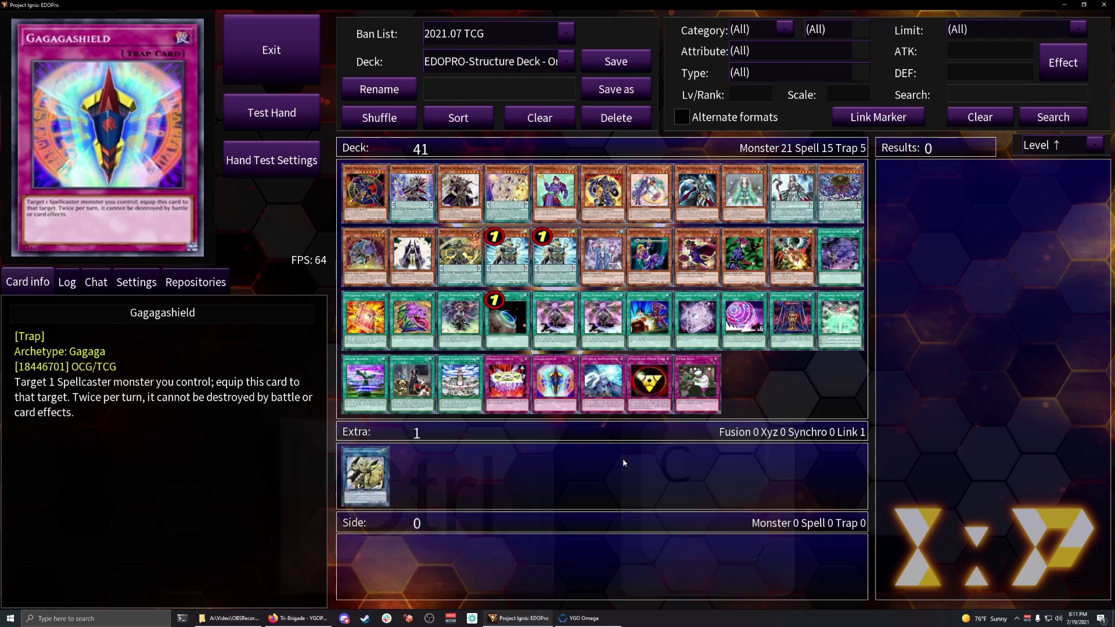
key(alt+Tab)
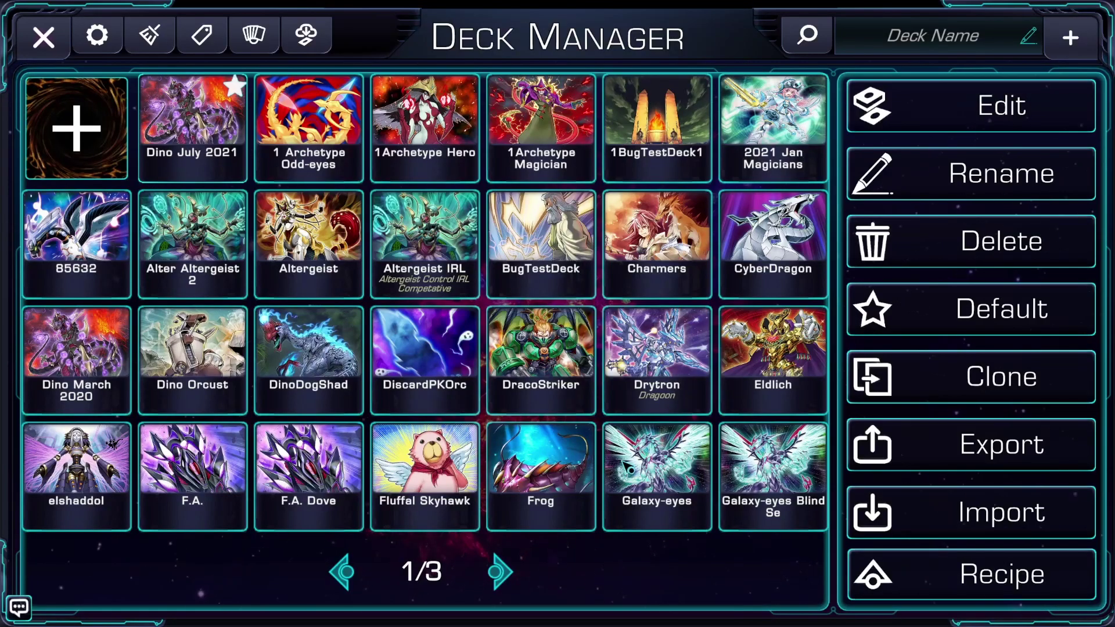
Import the clipboard deck into YGO Omega under the name 'EDOPro'.
click(793, 514)
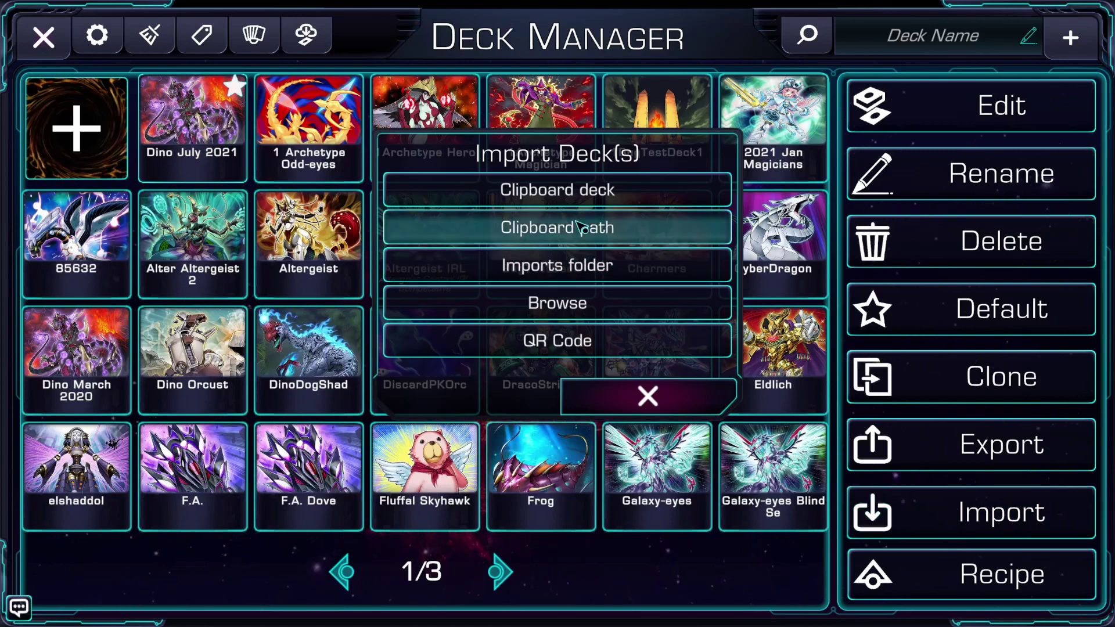
click(604, 199)
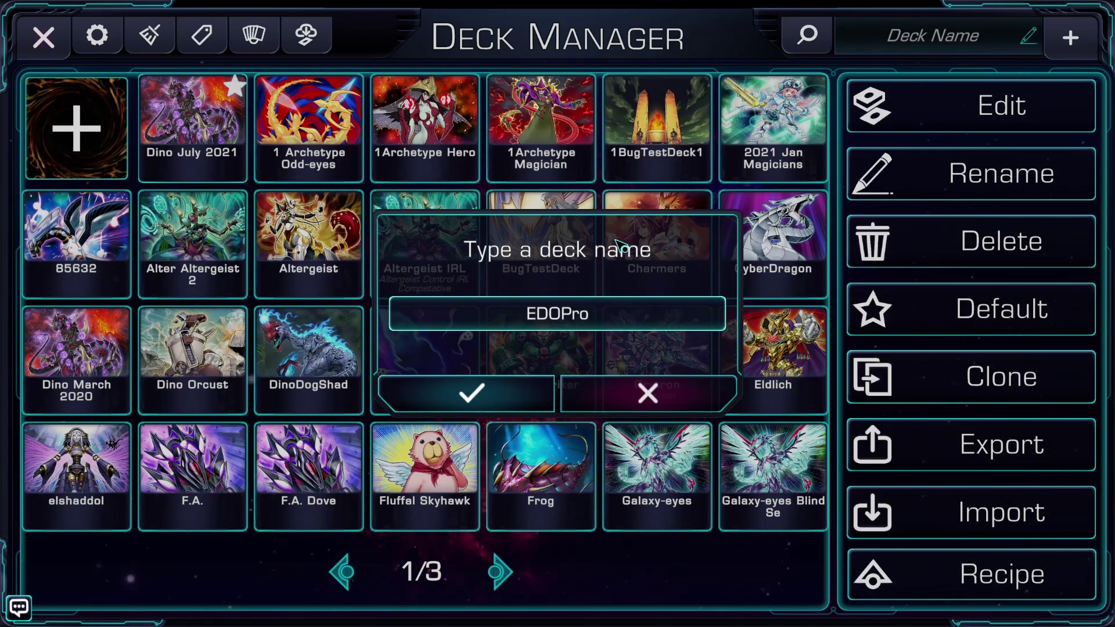
text(EDOPro)
key(Return)
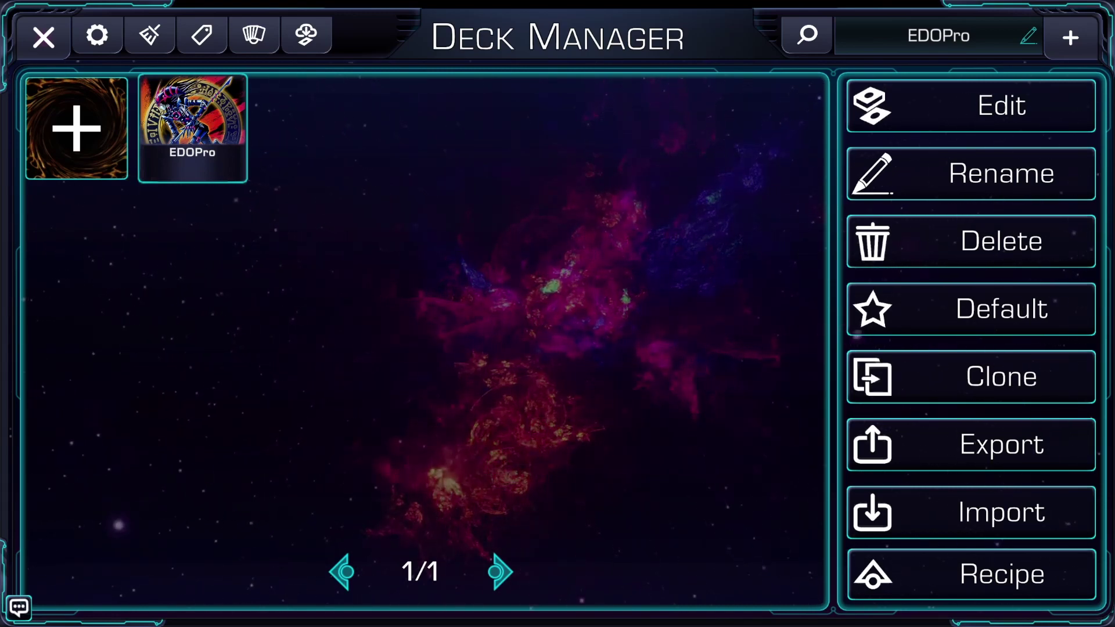
Copy the C:\ProjectIgnis\deck folder path and import its three decks via Clipboard path.
key(alt+Tab)
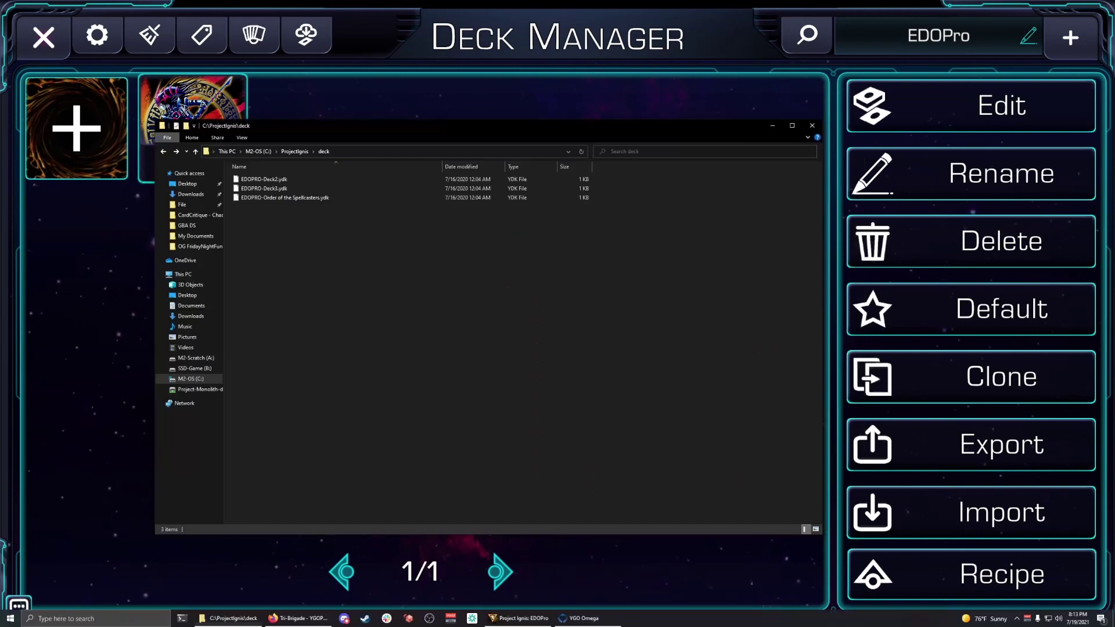
click(377, 151)
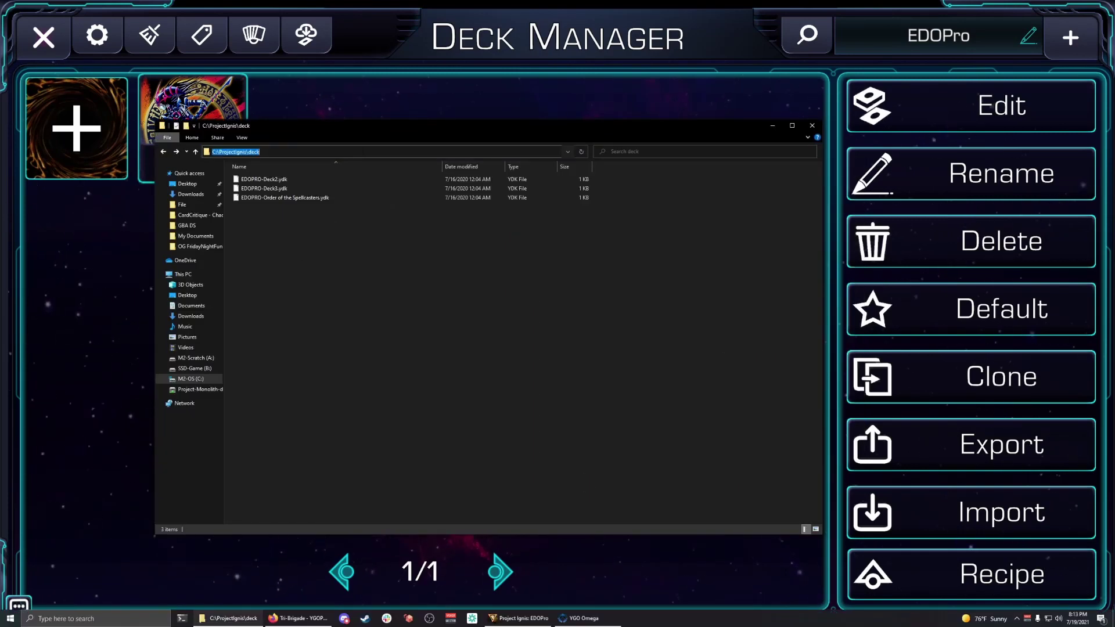
click(112, 400)
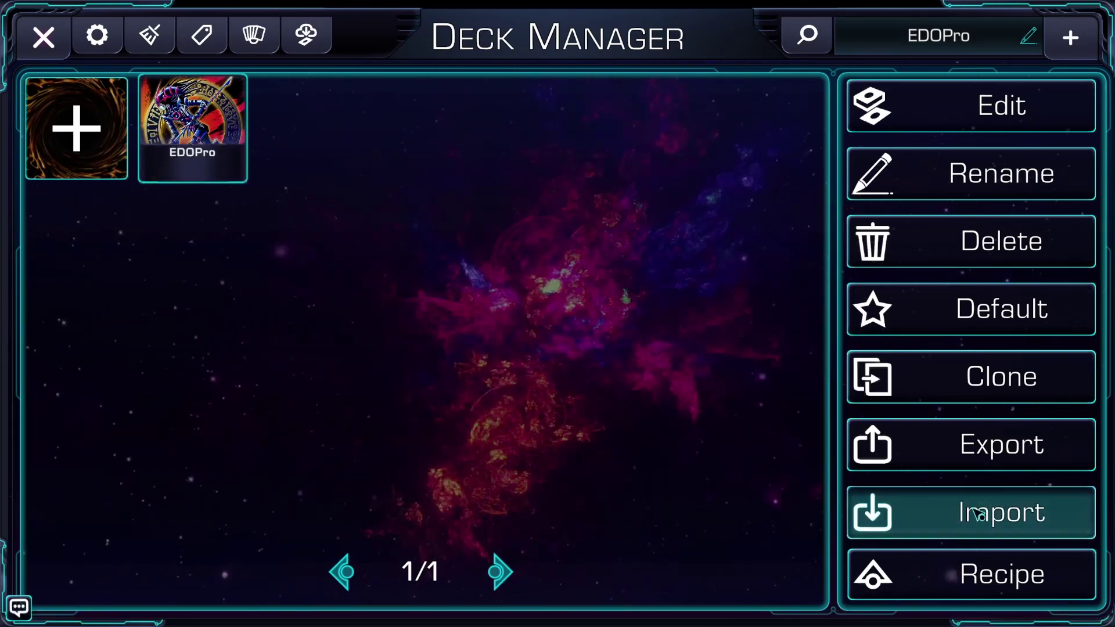
click(941, 510)
click(557, 227)
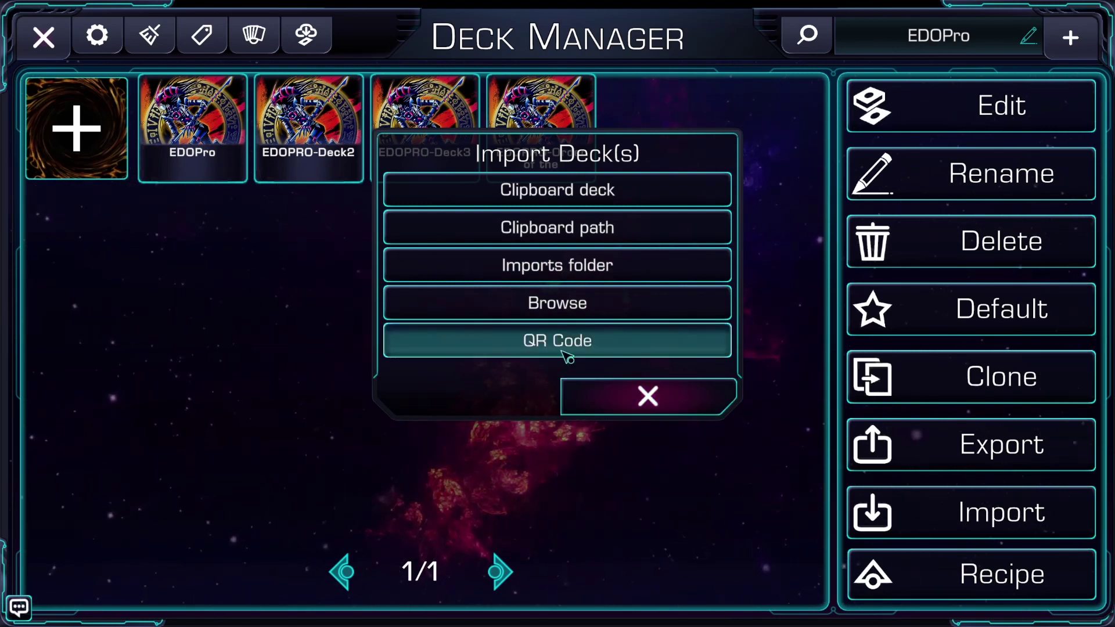
click(529, 310)
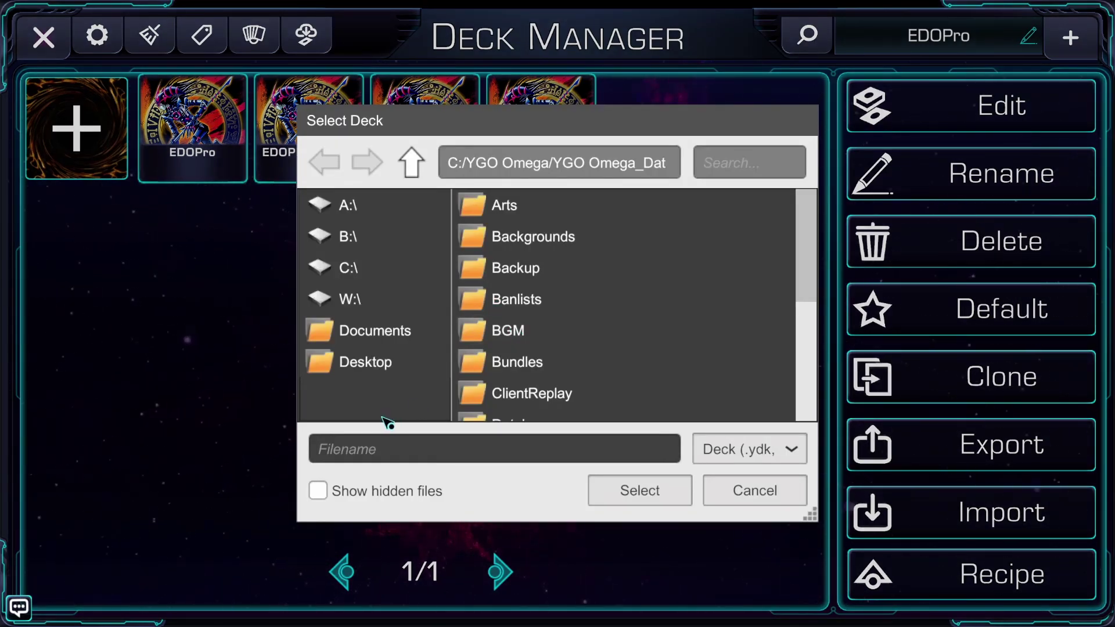
click(715, 496)
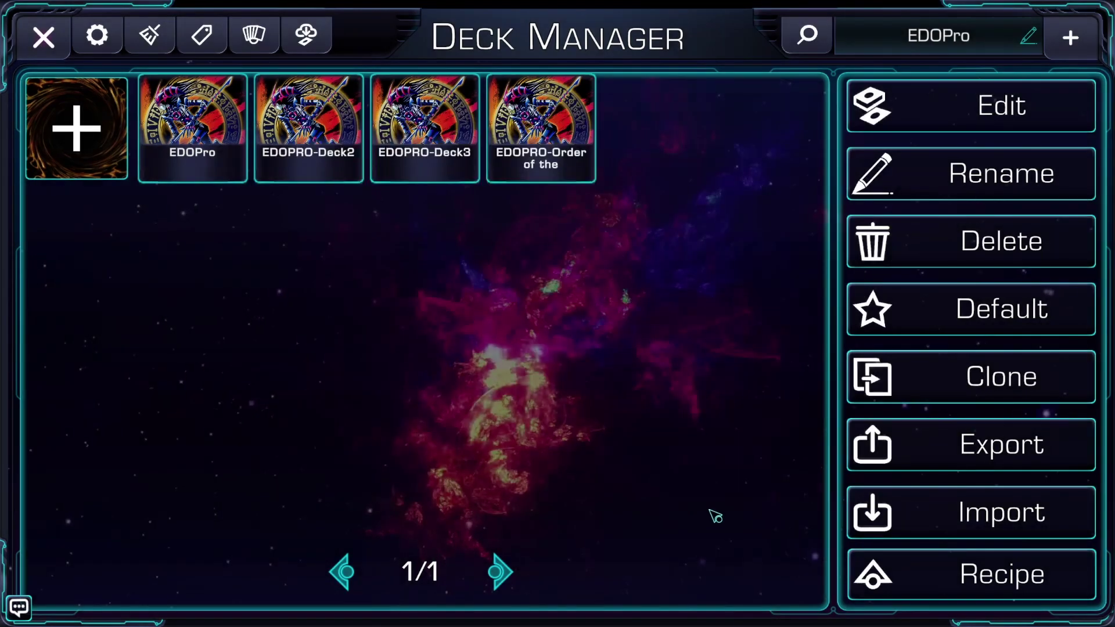
click(965, 508)
click(614, 348)
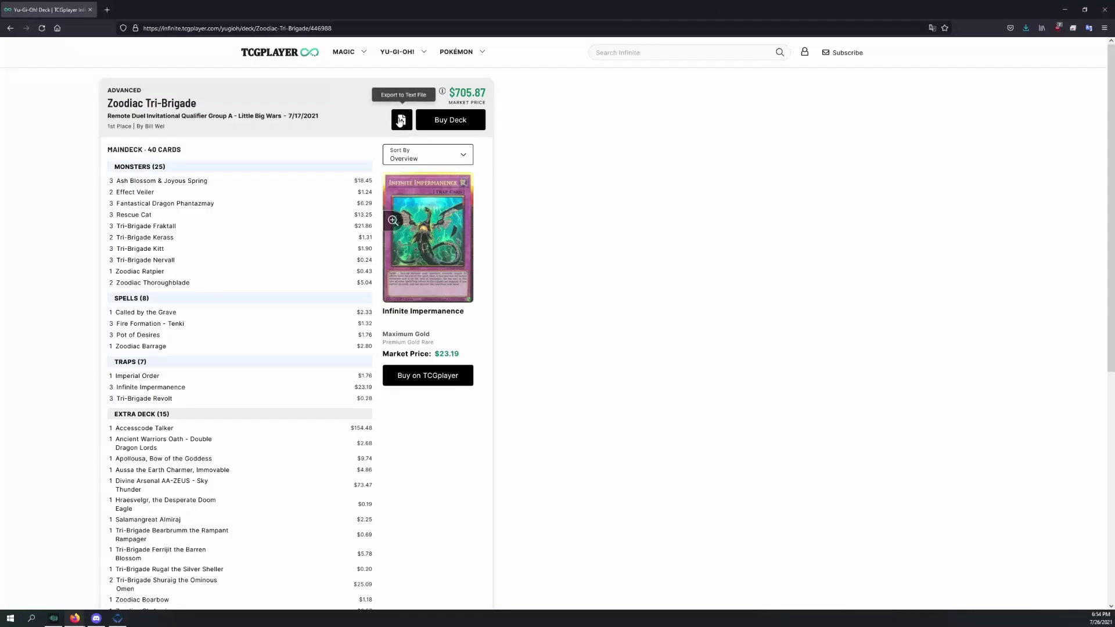
Export the Zoodiac Tri-Brigade list to a text file and copy its full contents in Notepad.
click(400, 120)
click(330, 387)
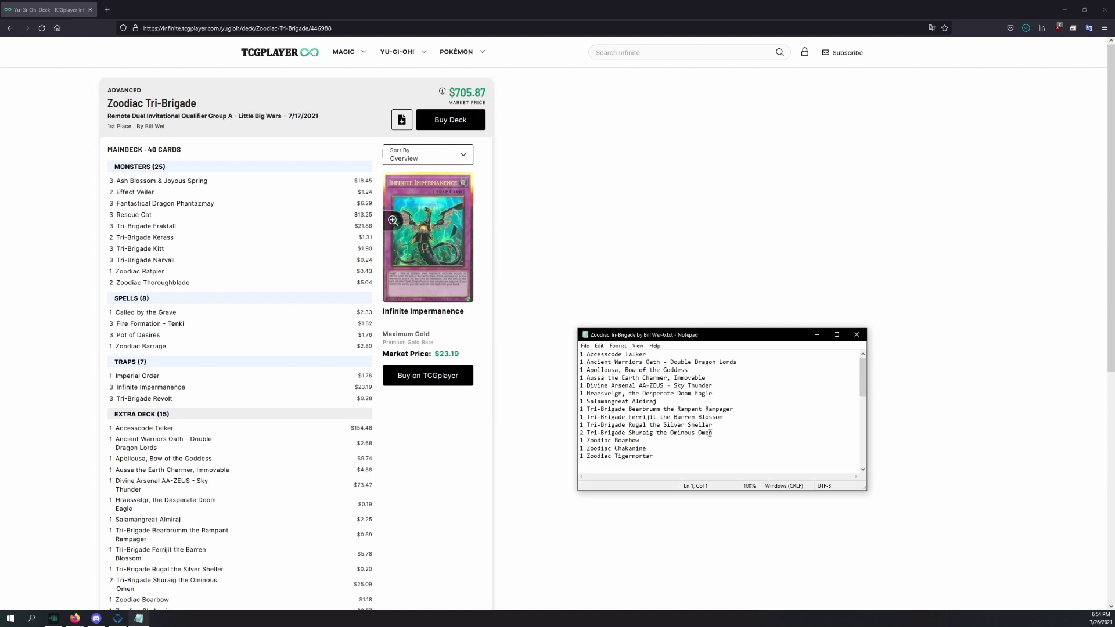
key(ctrl+a)
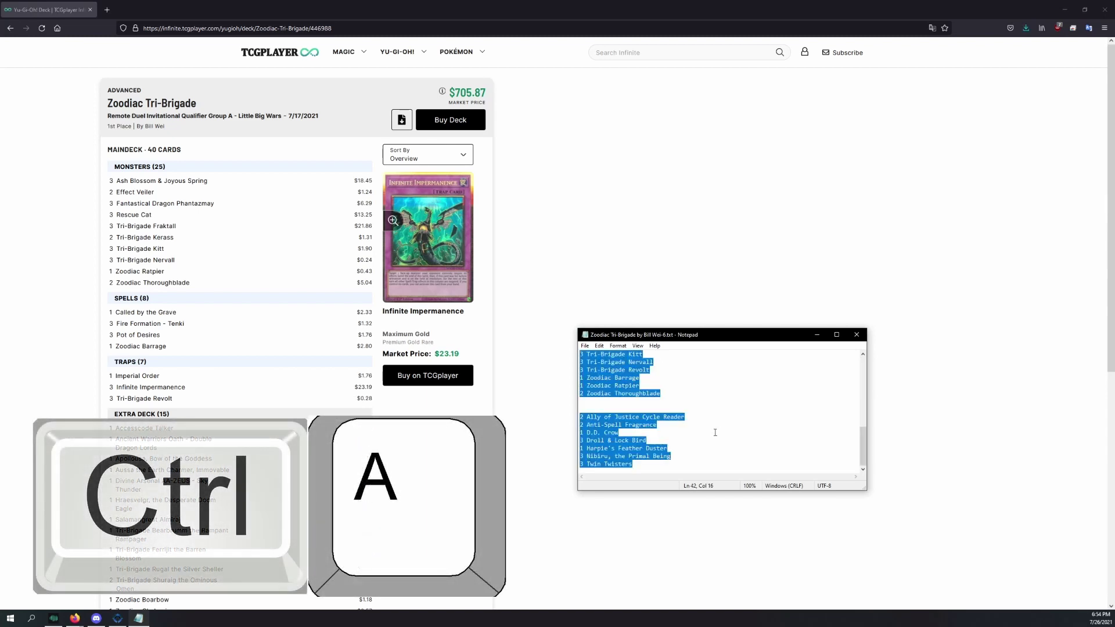
key(ctrl+c)
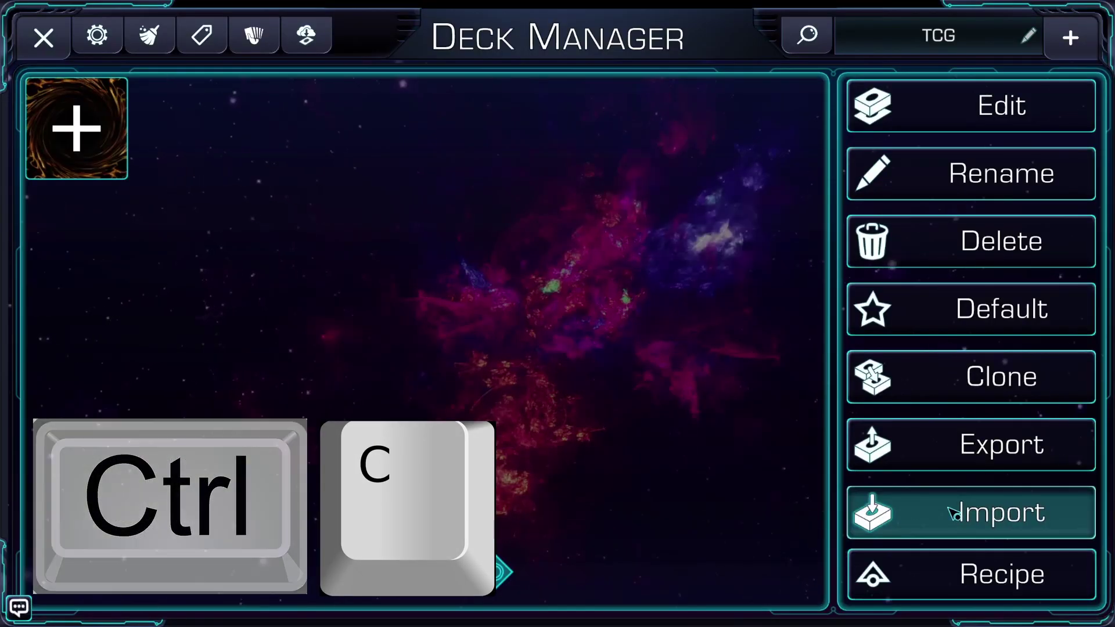
Import the copied recipe as a deck named 'Tcgplayer' and open it.
click(887, 511)
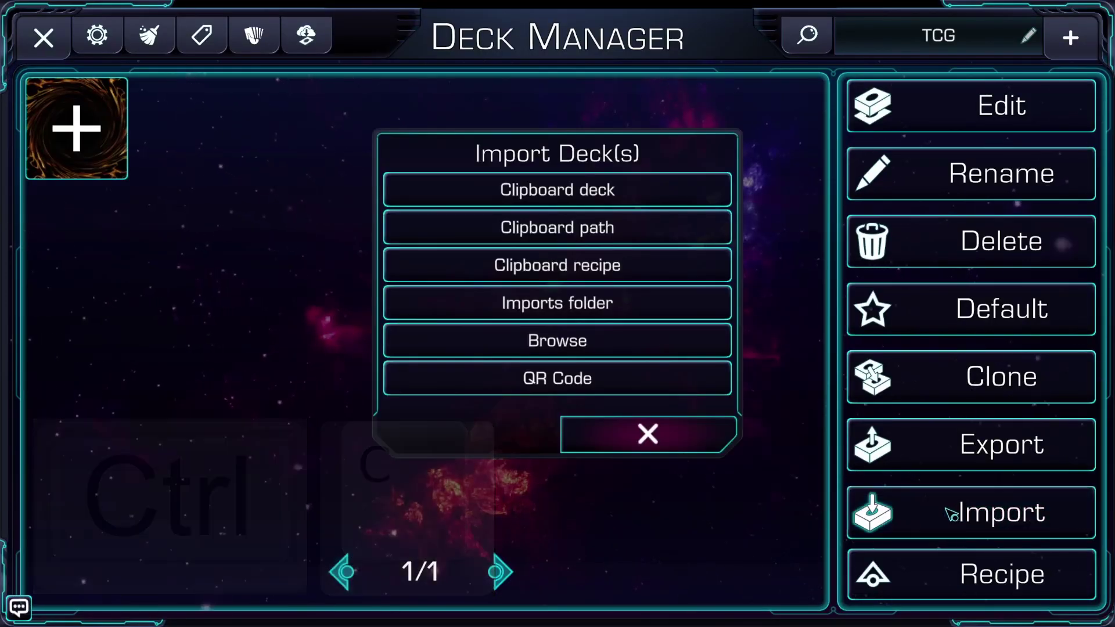
click(596, 283)
text(Tcgplayer)
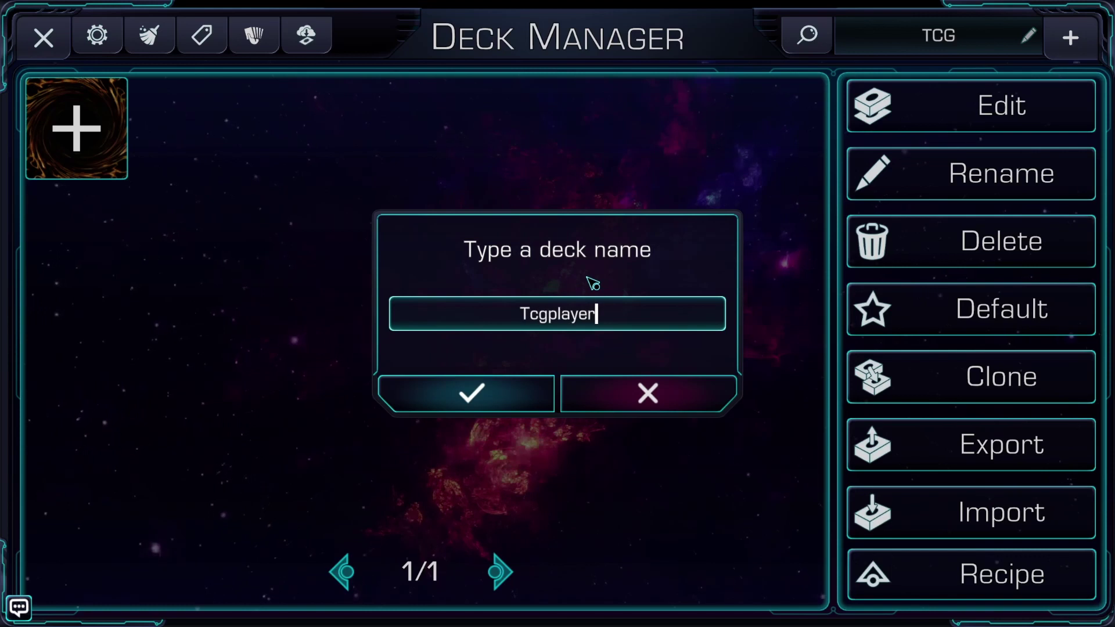
key(Return)
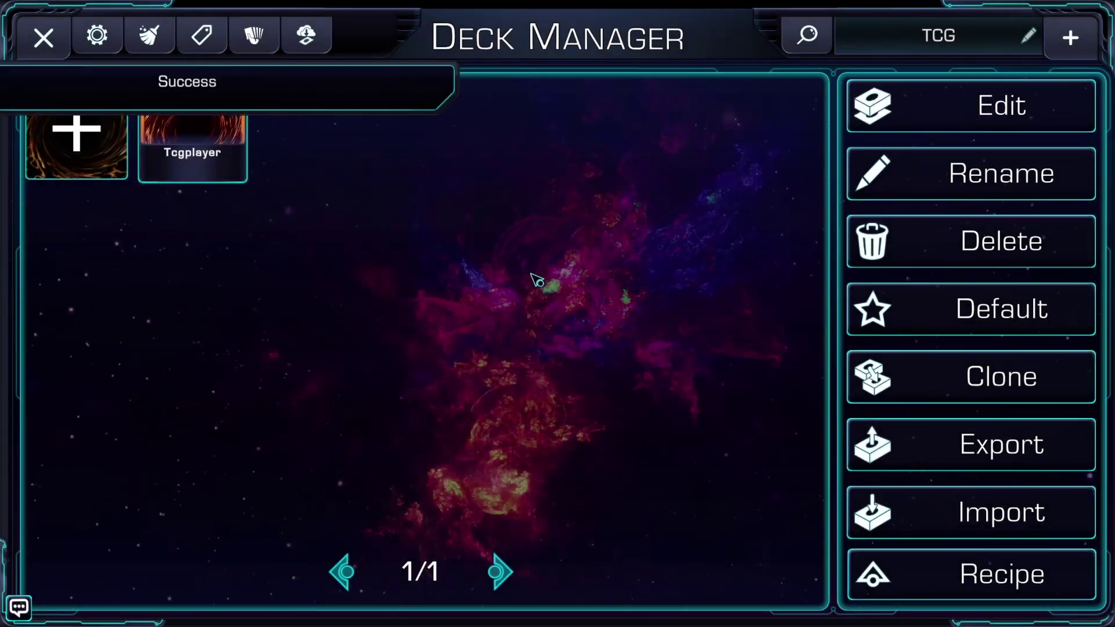
double_click(214, 145)
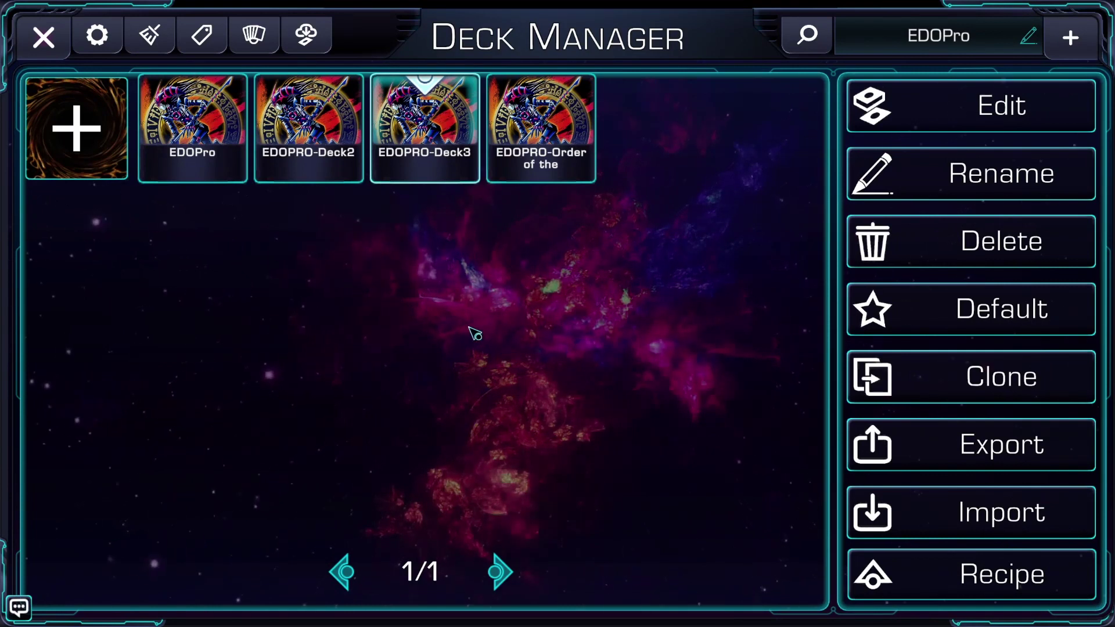
Export every deck's code to a CSV file, view the deck's QR code, then dismiss it.
click(958, 450)
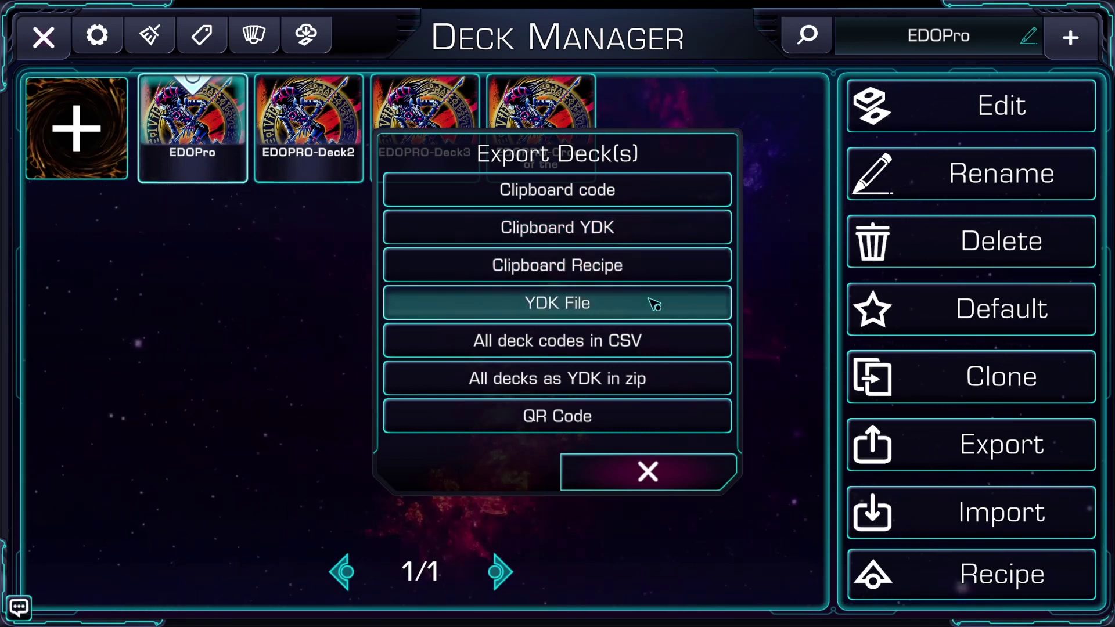
click(678, 353)
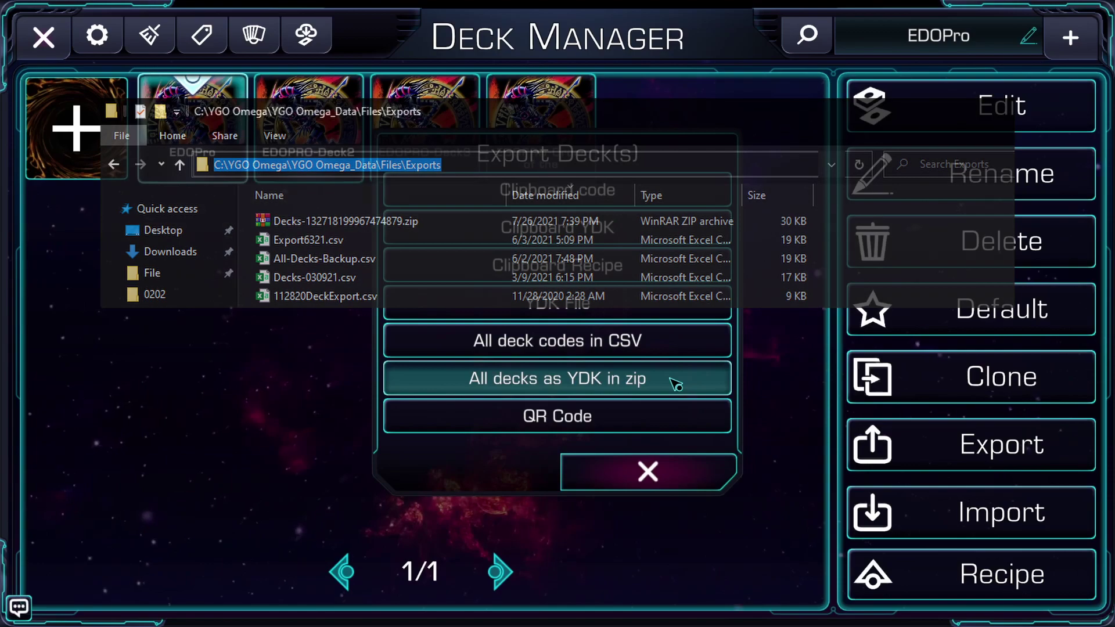
click(660, 423)
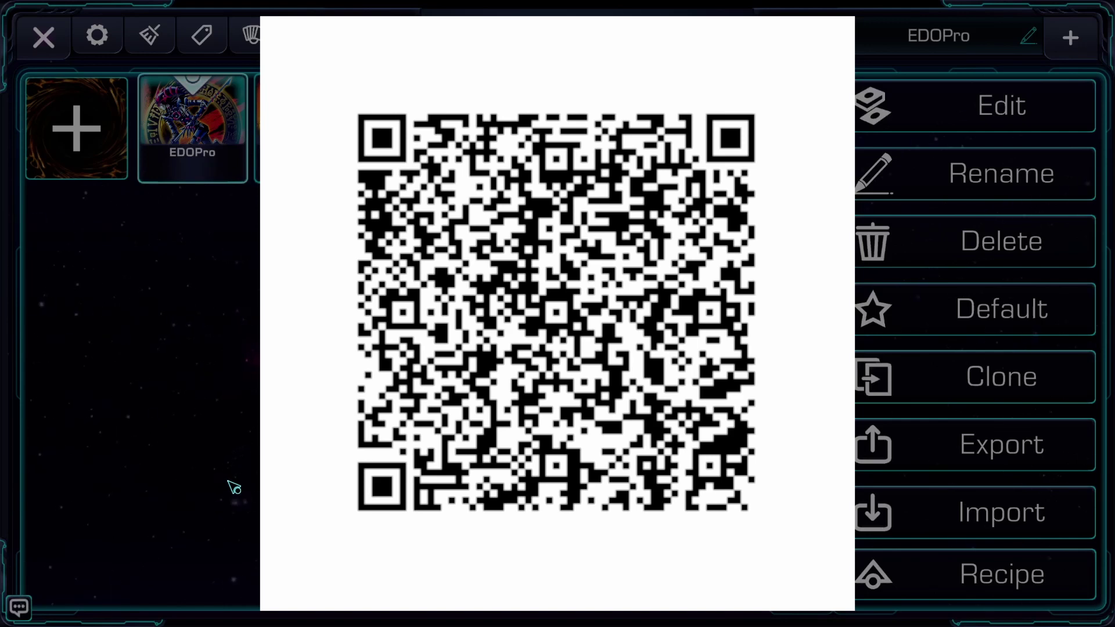
click(222, 350)
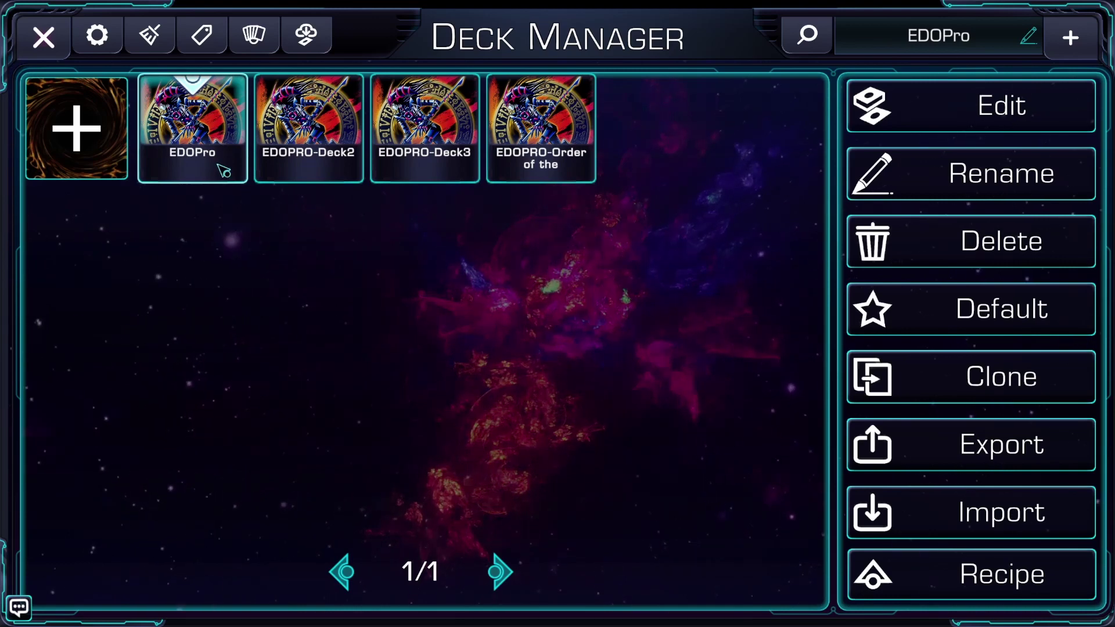
Tag the EDOPro deck with 'Omega; Competative; Magicians'.
click(202, 35)
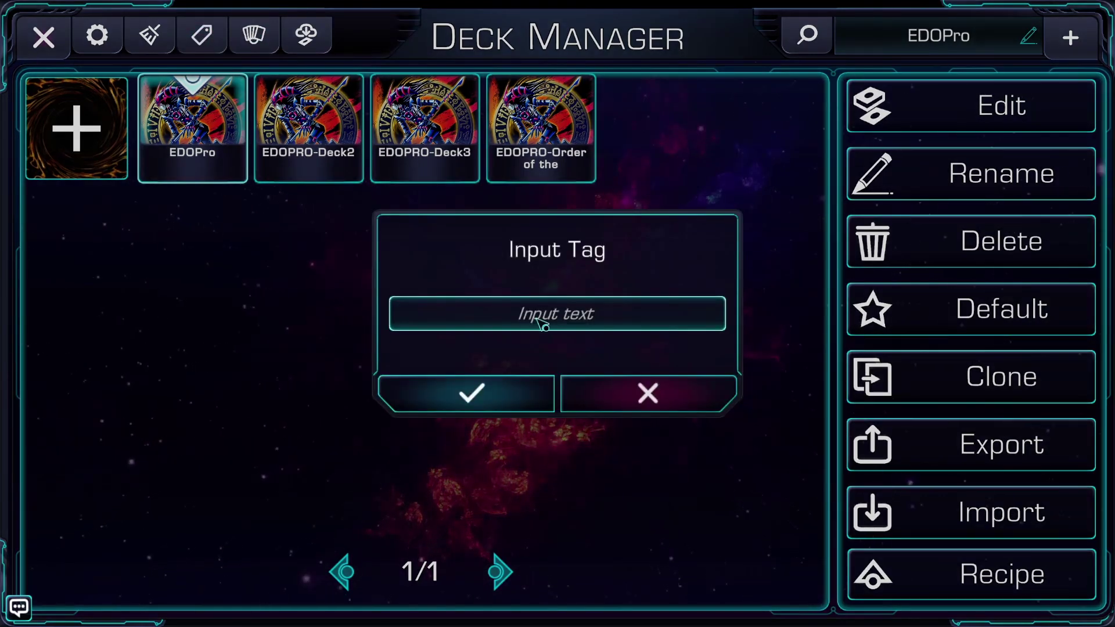
click(542, 324)
key(ctrl+v)
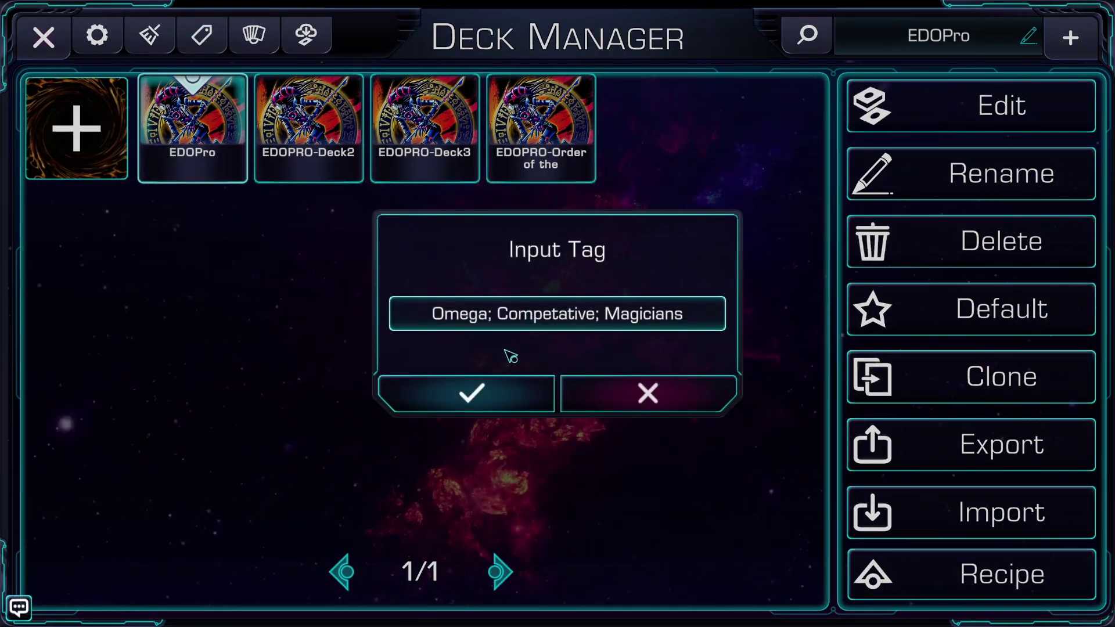
click(471, 392)
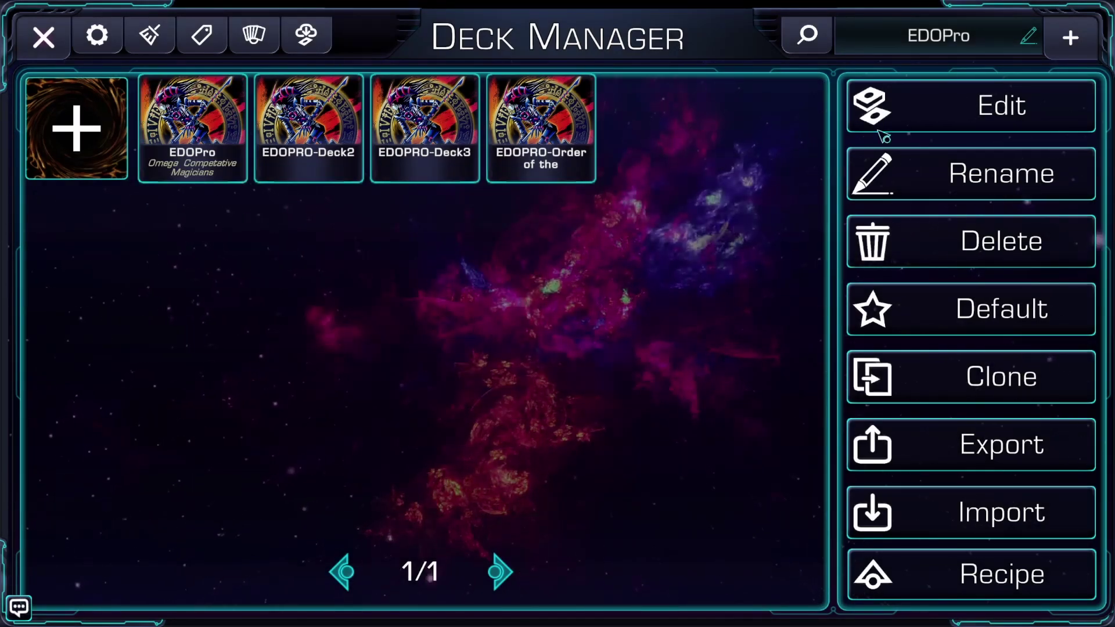
click(913, 51)
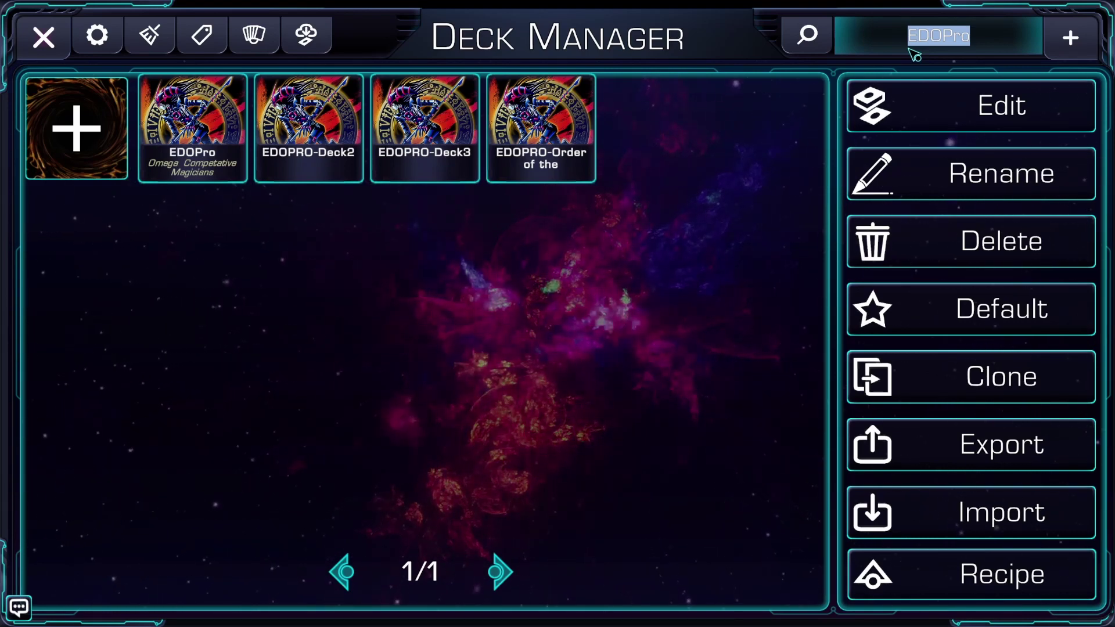
Search deck names for Competative, Control, Magician, then Altergeist, leaving four Altergeist decks.
text(Competative)
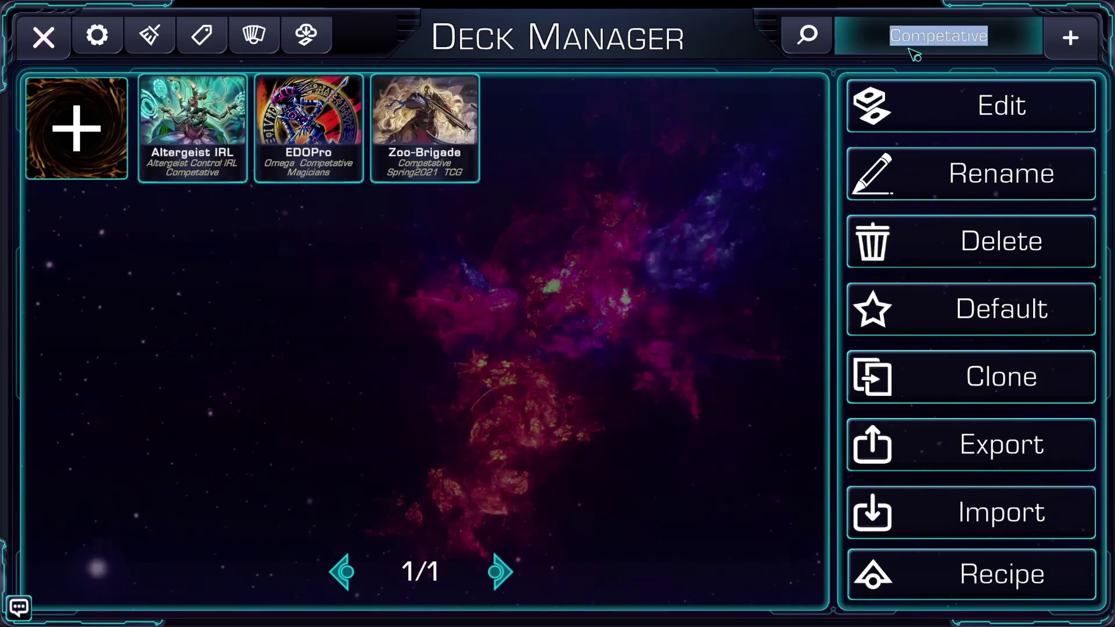
key(ctrl+a)
text(ontrol)
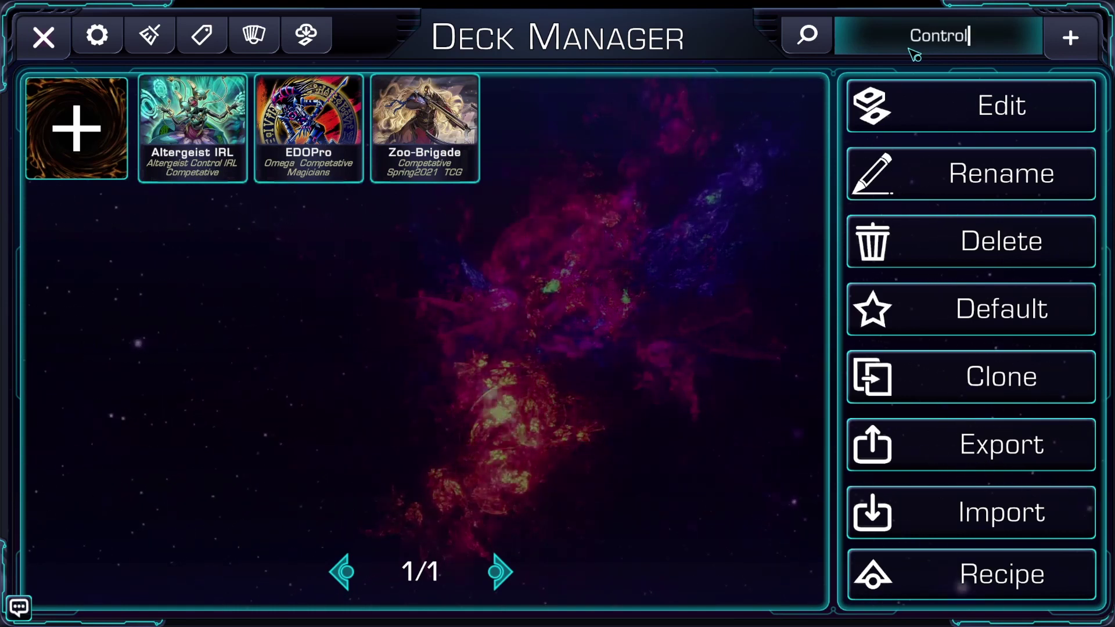
key(Return)
key(BackSpace)
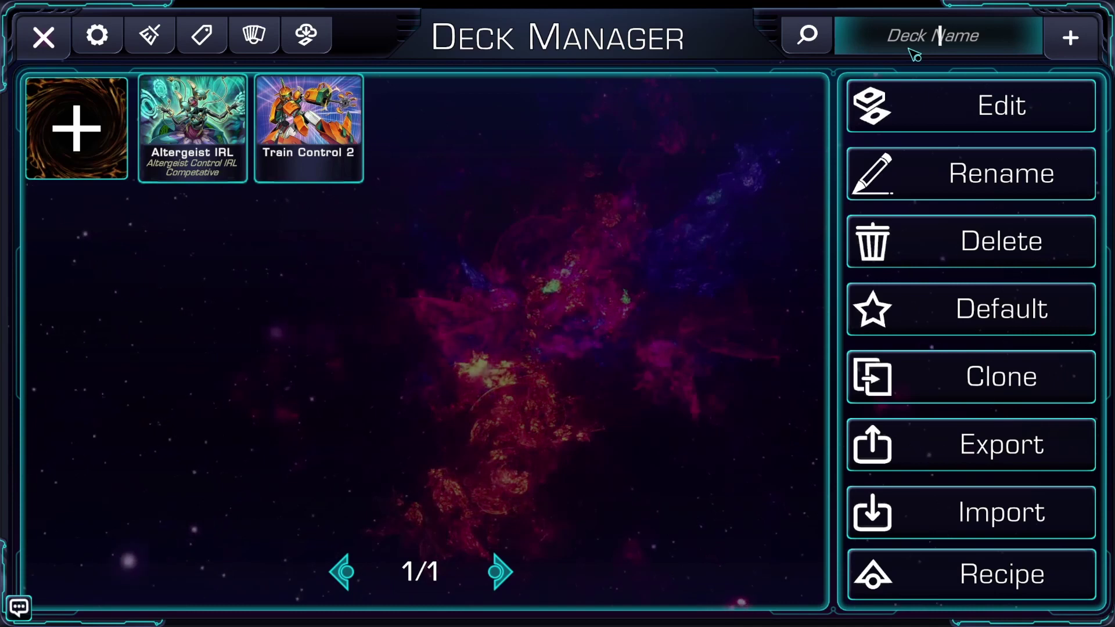
text(Magician)
key(ctrl+a)
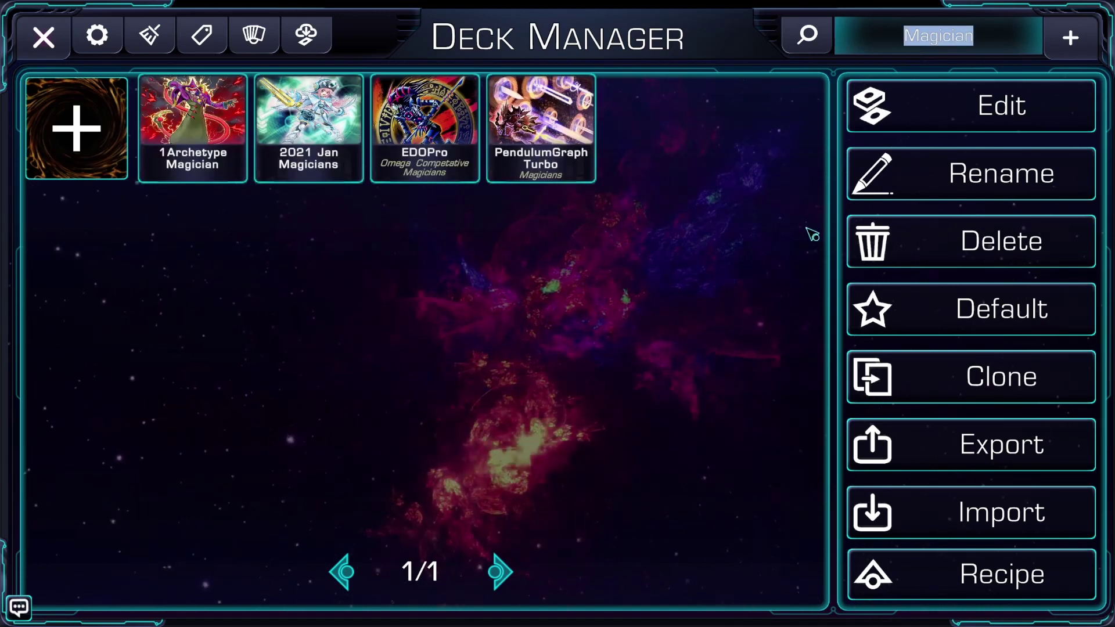
text(Altergeist)
key(Return)
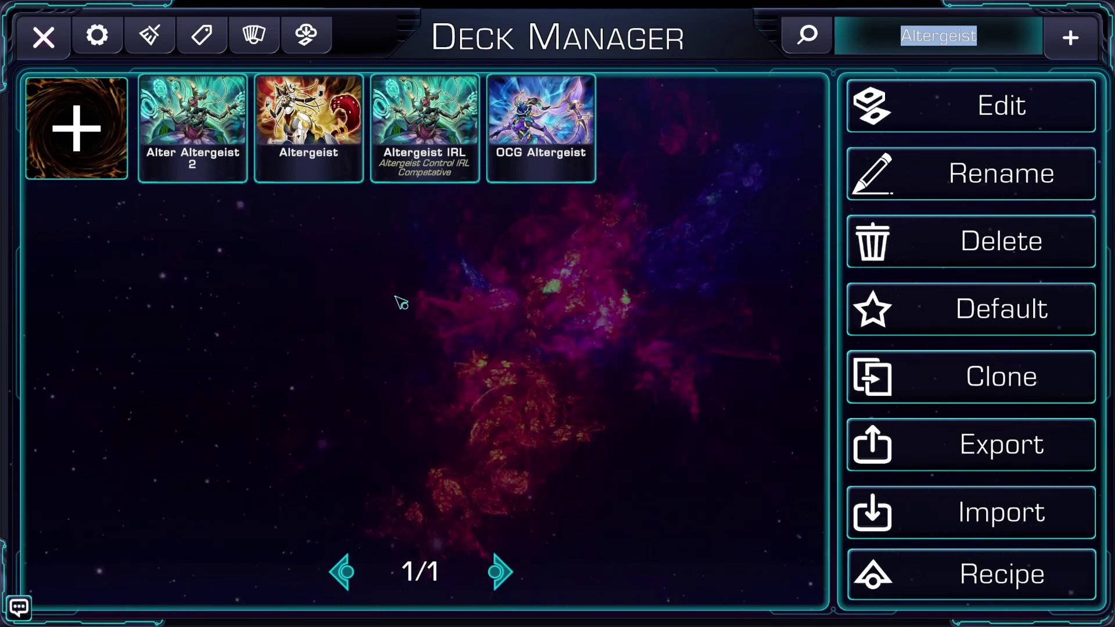
Show the Alter Altergeist 2 recipe and compare it repeatedly with the Altergeist IRL recipe.
click(192, 128)
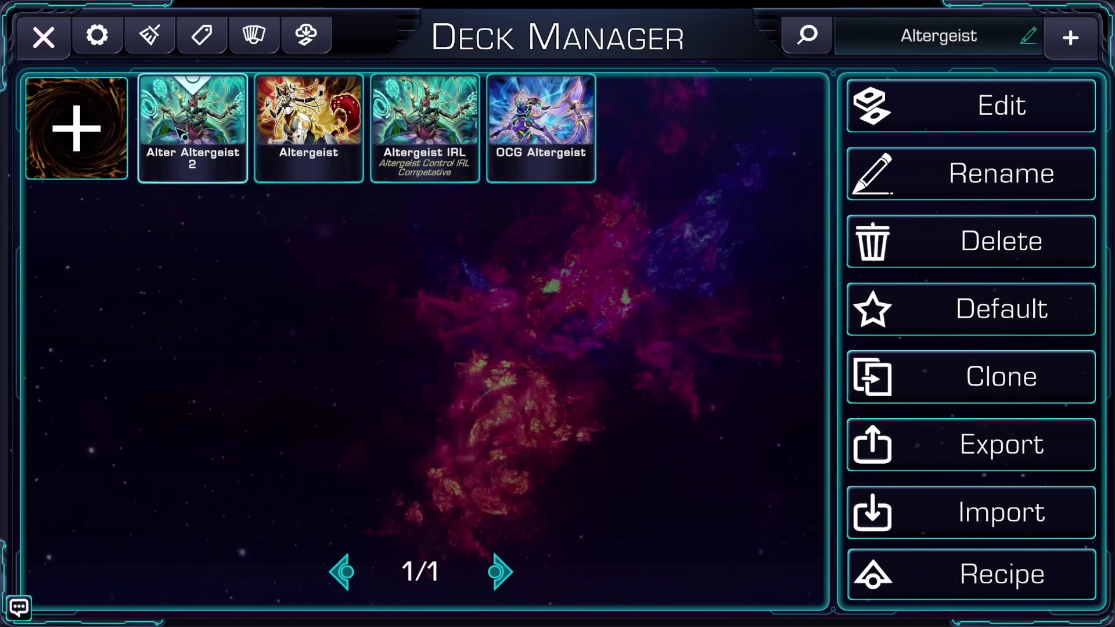
click(925, 578)
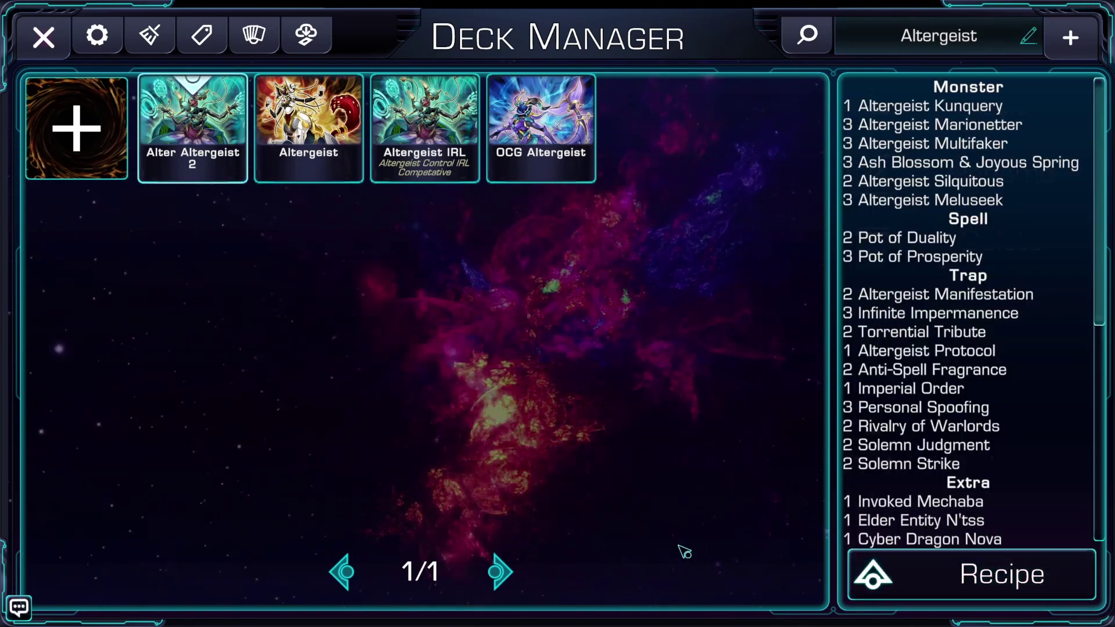
click(433, 138)
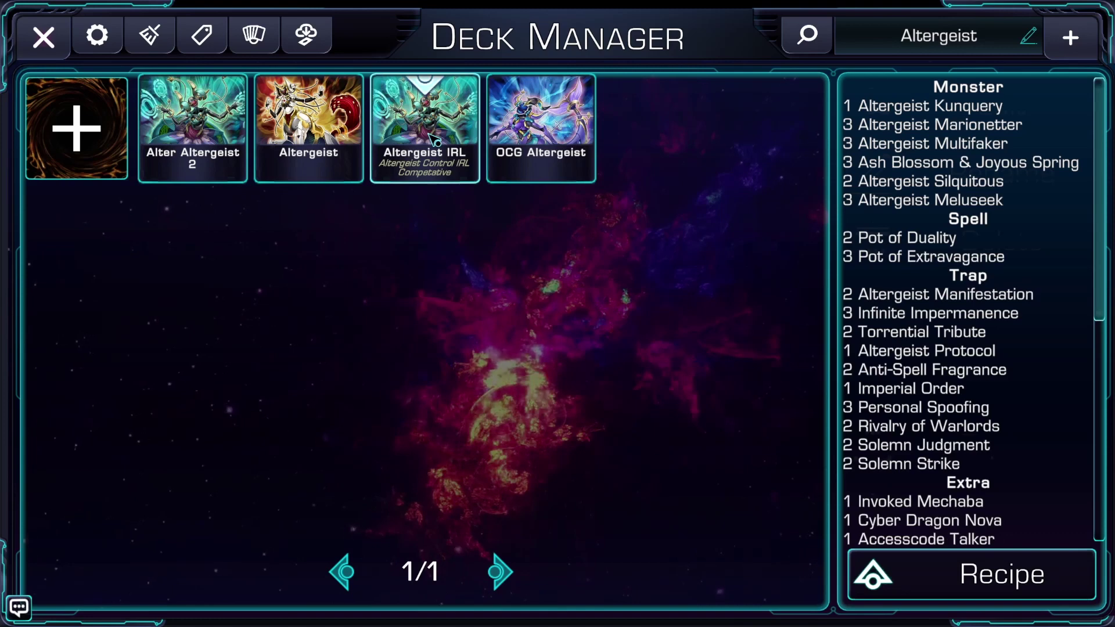
click(216, 165)
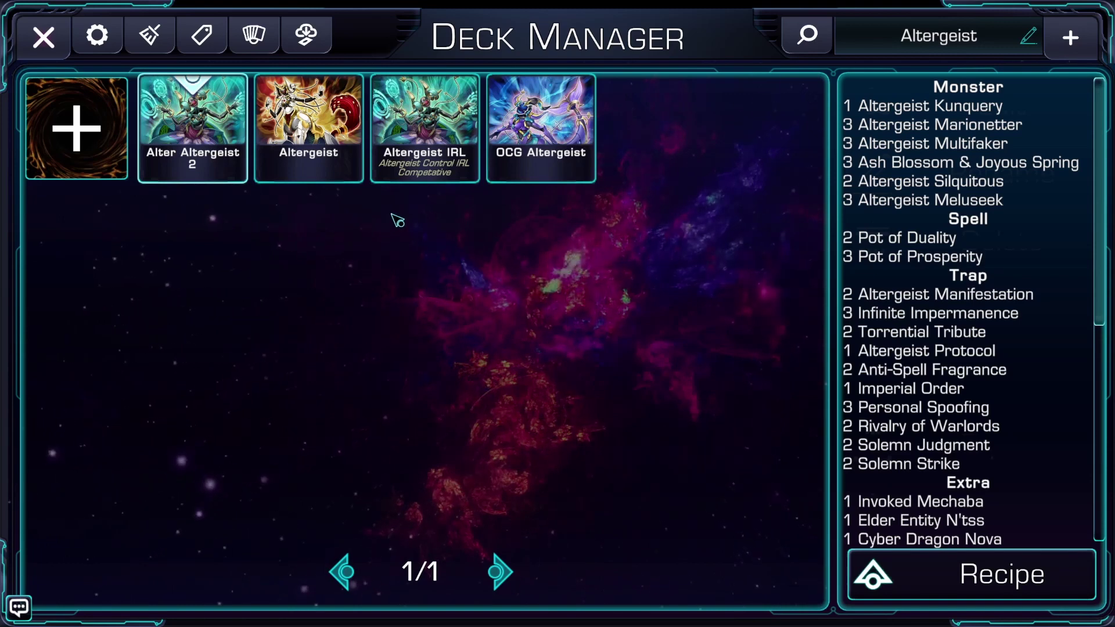
click(421, 151)
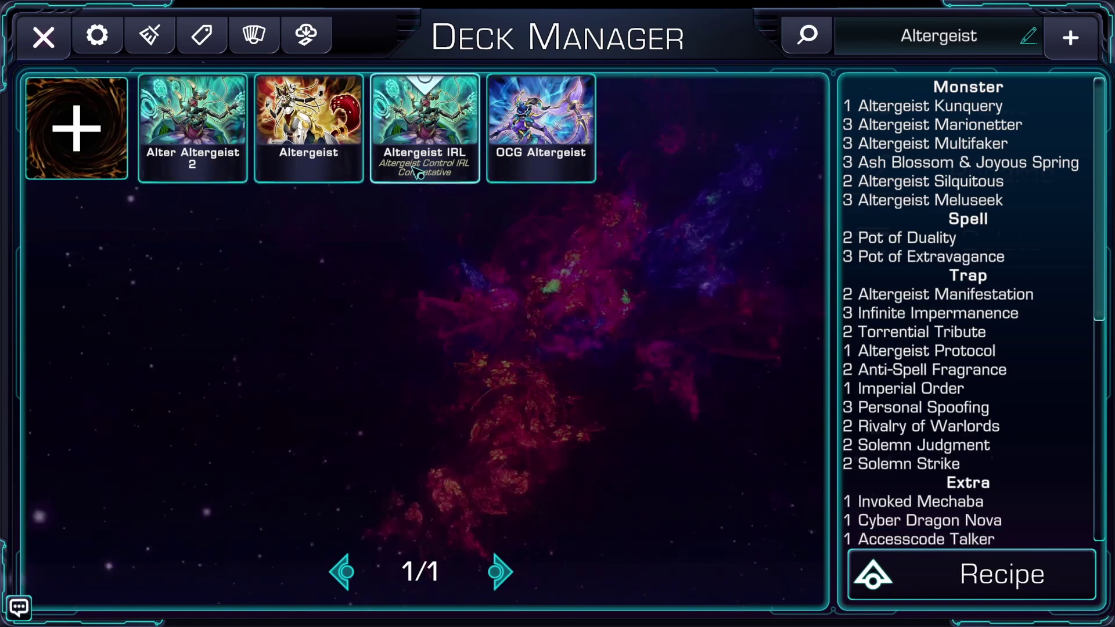
click(210, 159)
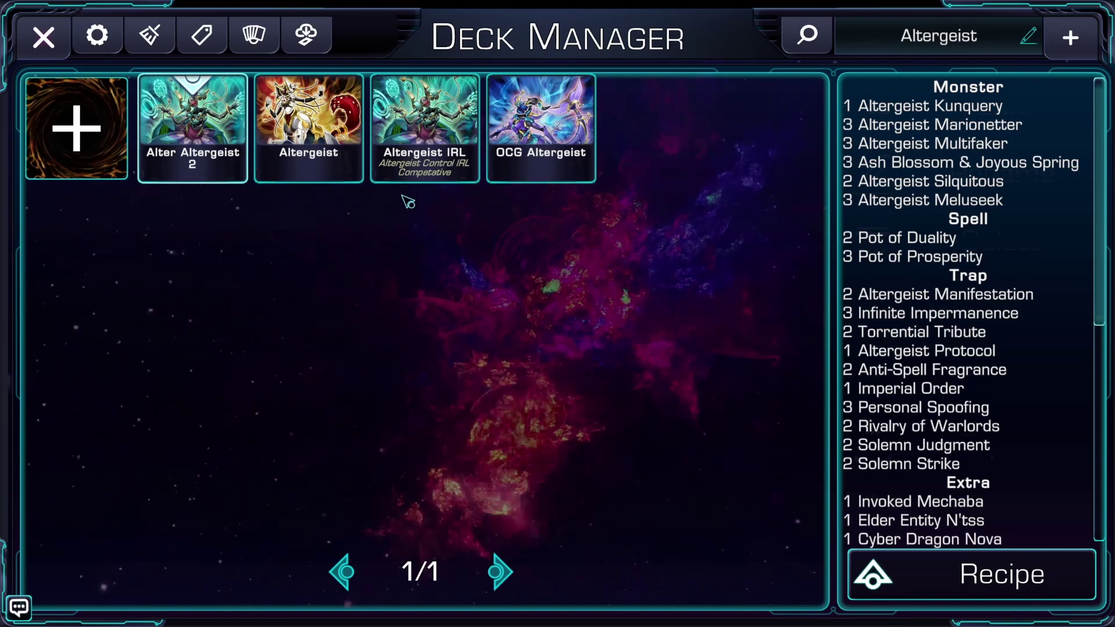
click(415, 139)
click(185, 175)
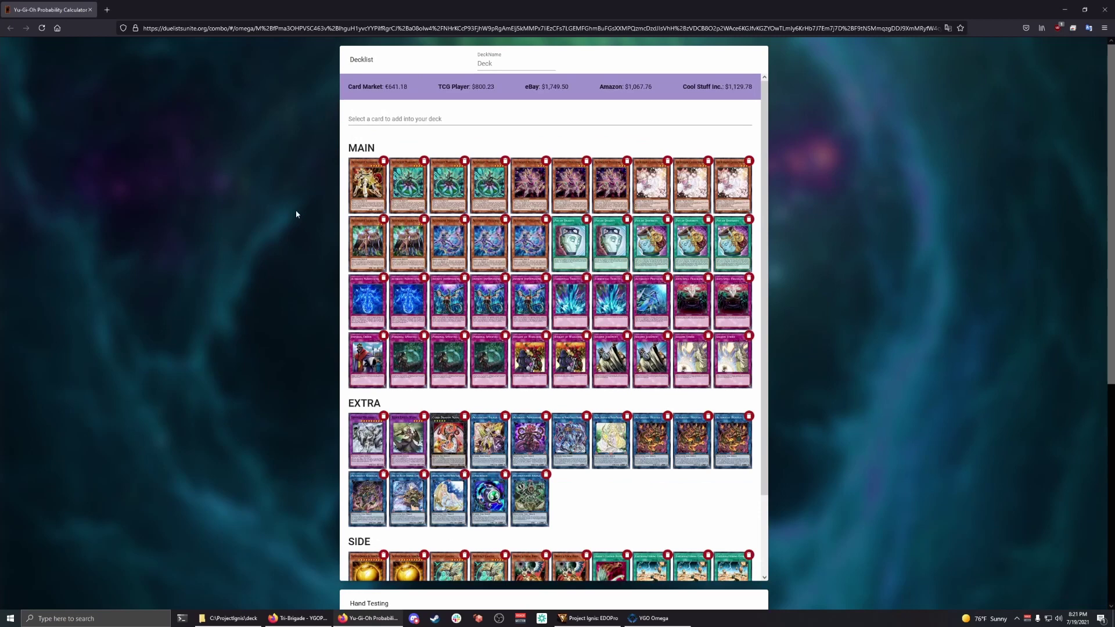
Add a new empty Combo 1 below the deck and Hand Testing panels.
scroll(260, 340, down, 2)
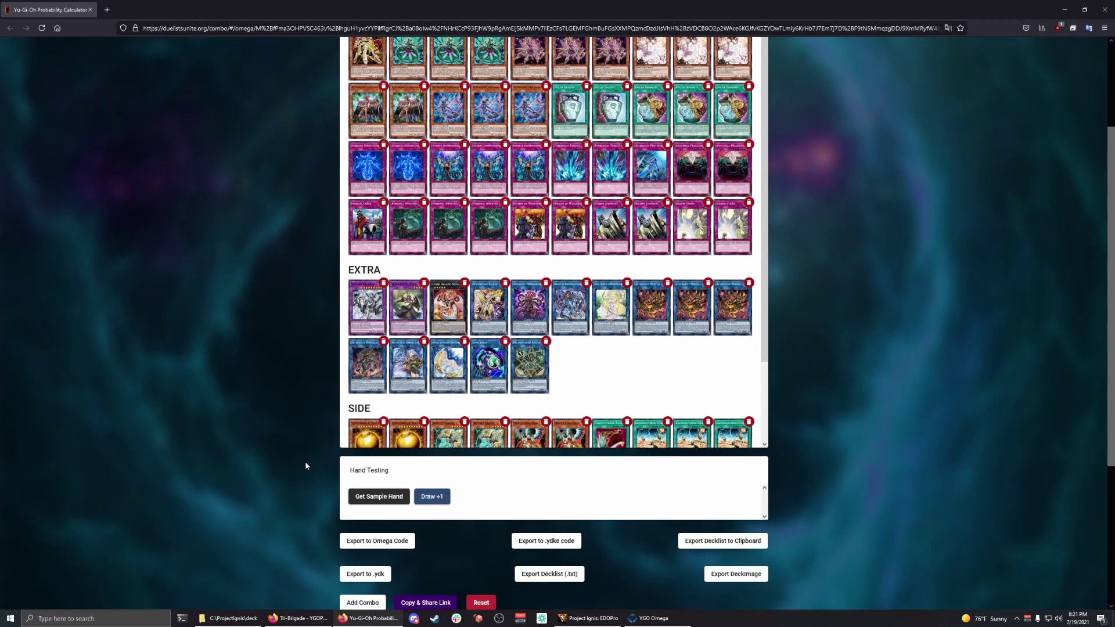
scroll(305, 477, down, 3)
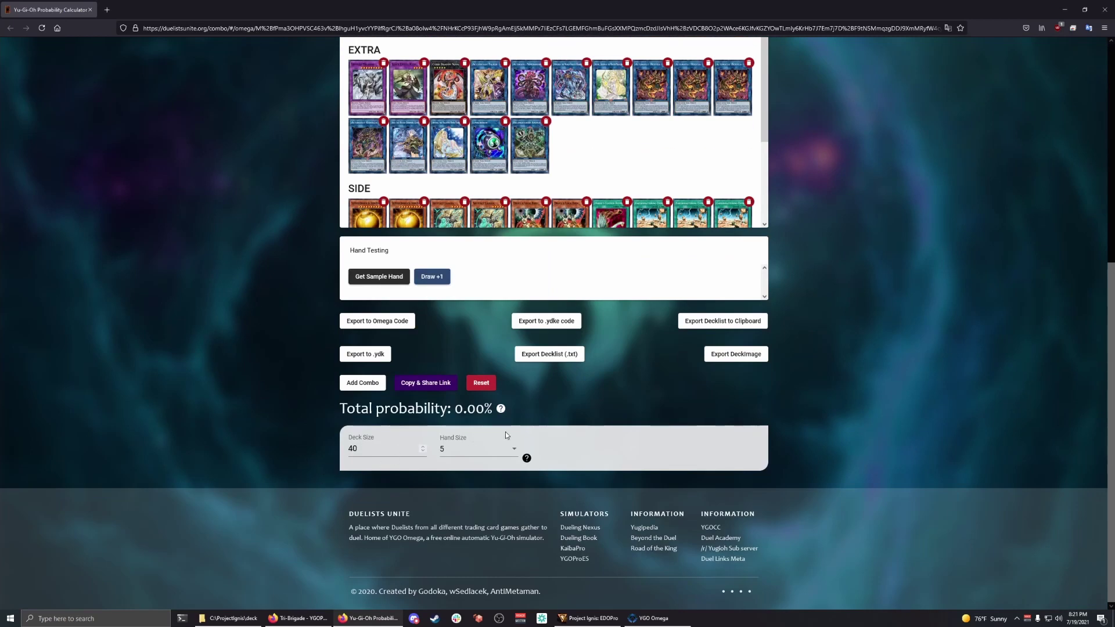
click(363, 385)
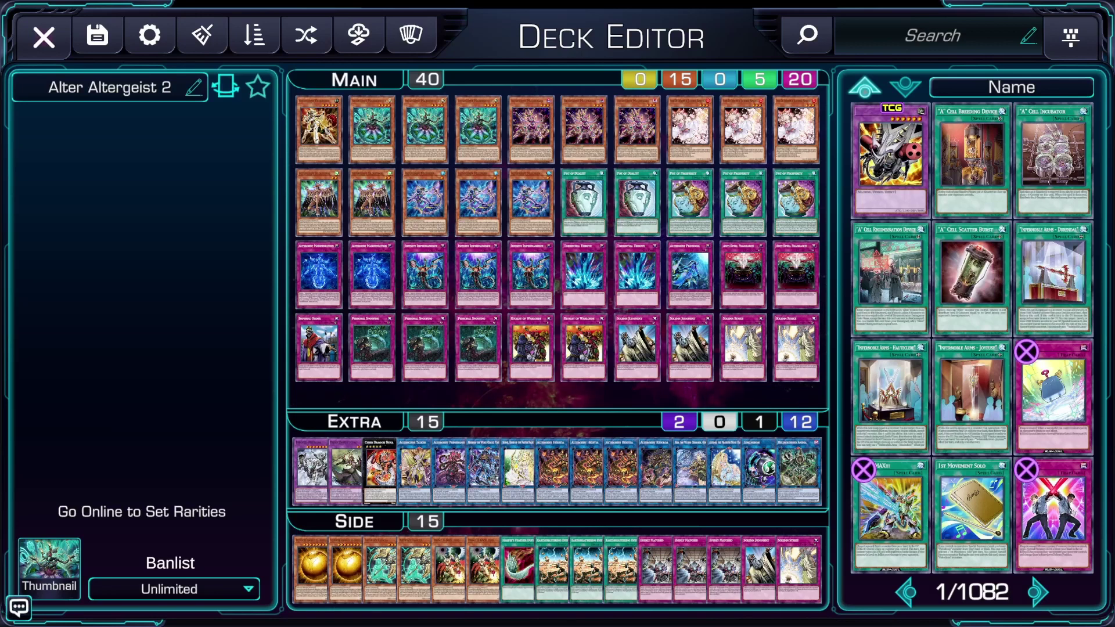
Search the card database for Blue-Eyes.
click(906, 27)
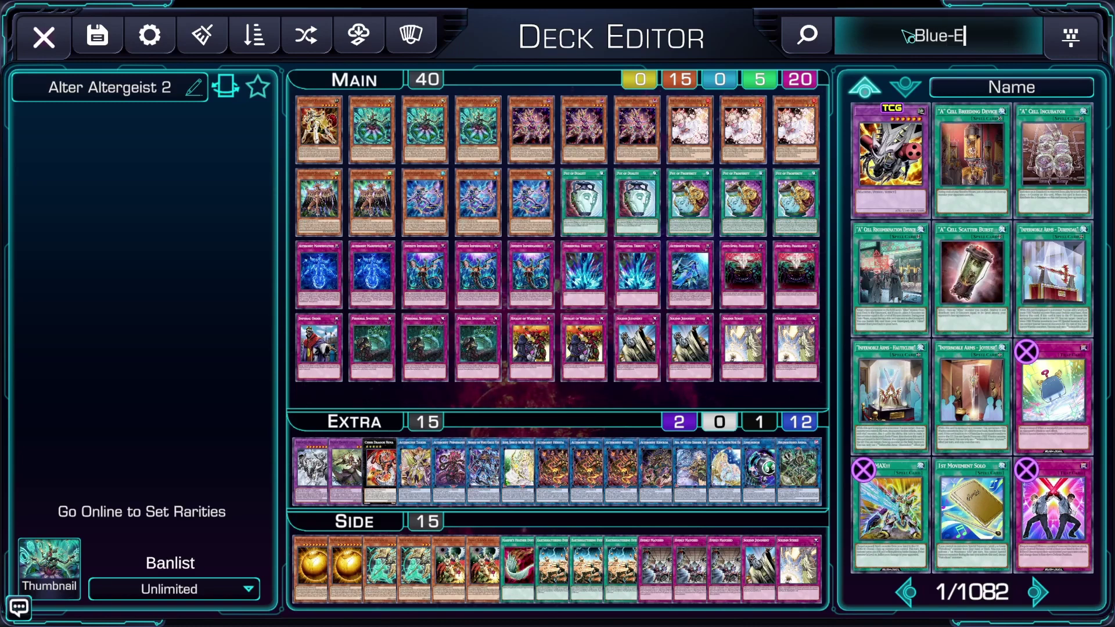
text(yes)
key(Return)
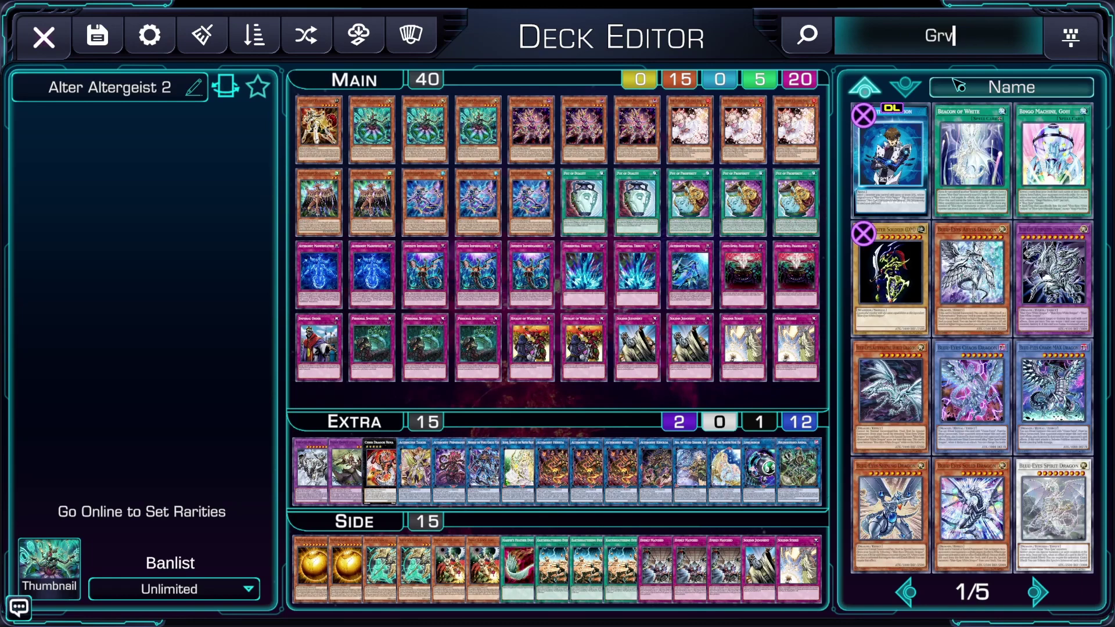
Search for Gravekeeper and page through to the last page of results.
text(Gravekeeper)
key(Return)
click(1048, 595)
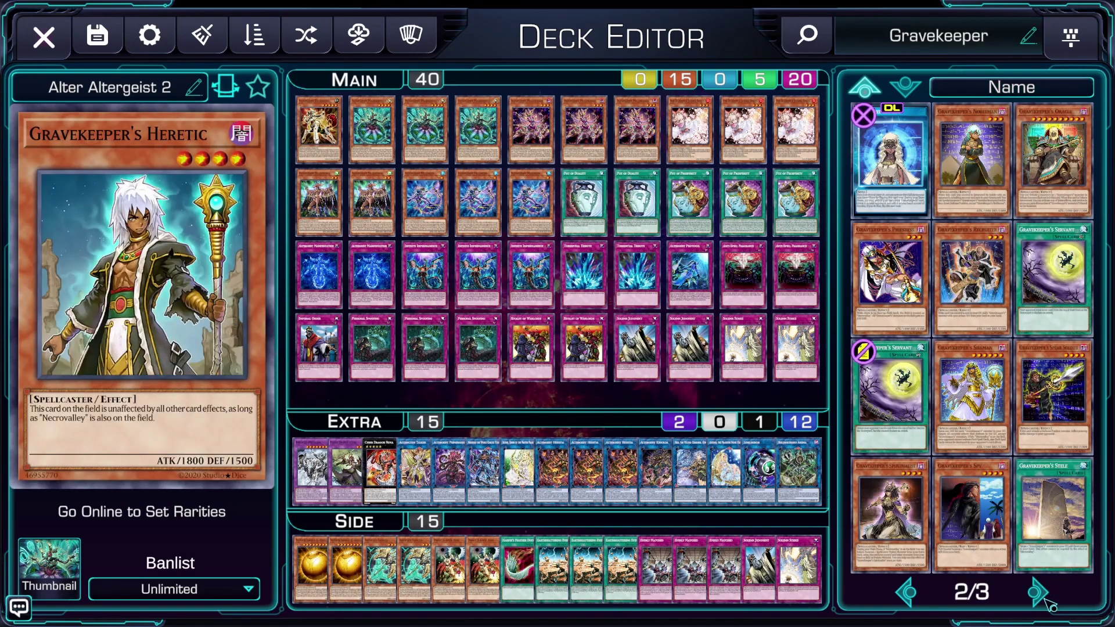
click(1039, 593)
mouse_move(901, 426)
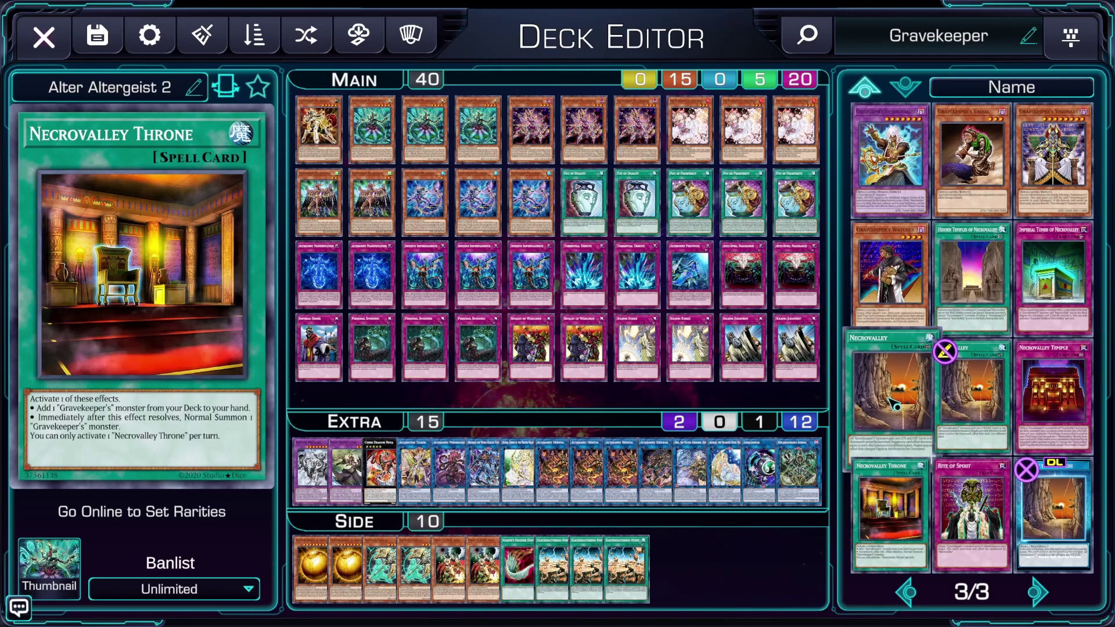
Put Necrovalley in the Side deck, removing its Main copy, and add another Solemn Judgment to Main.
right_click(892, 395)
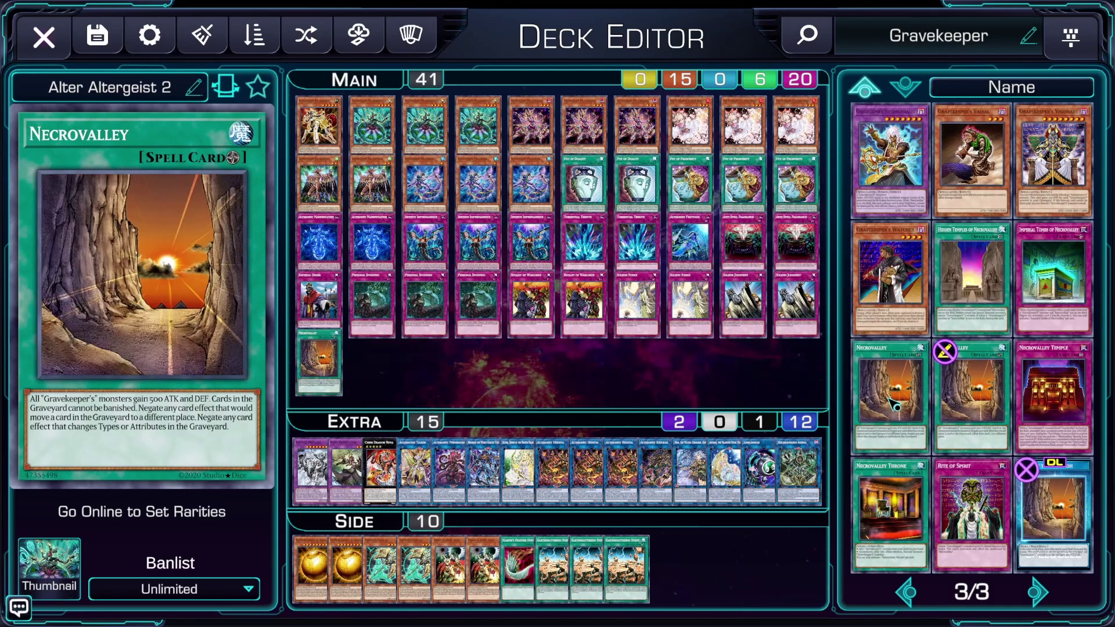
shift+right_click(893, 400)
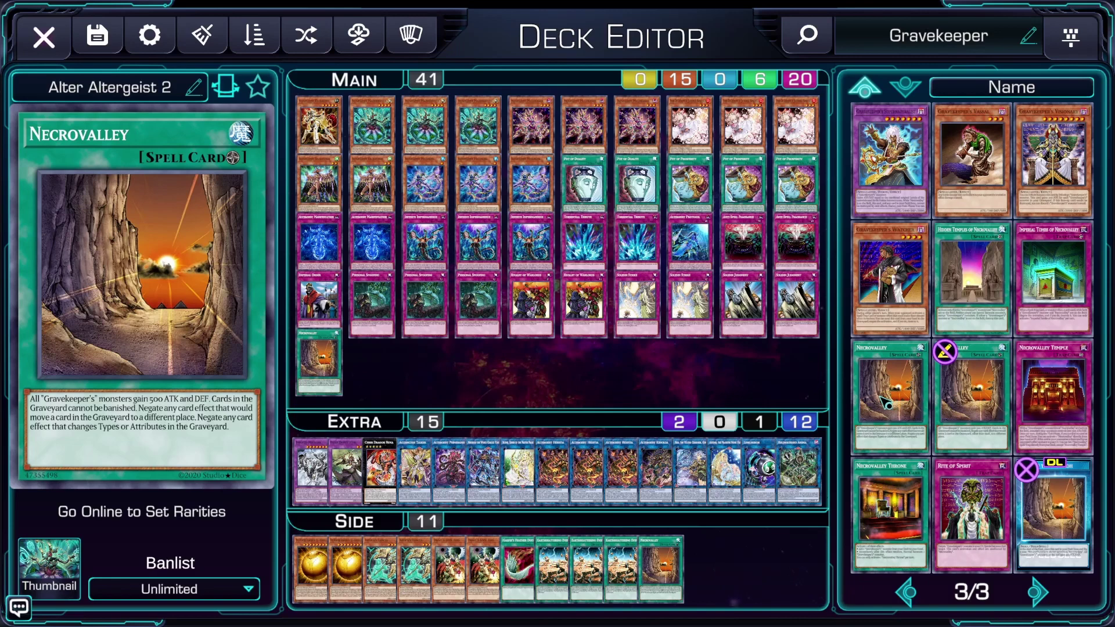
right_click(320, 363)
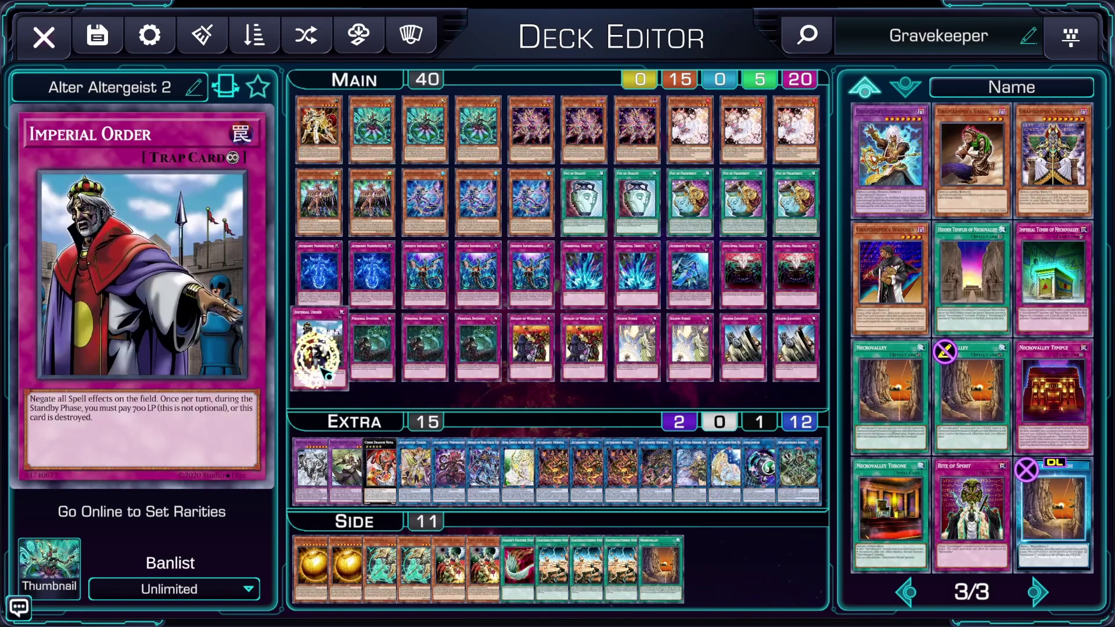
click(738, 372)
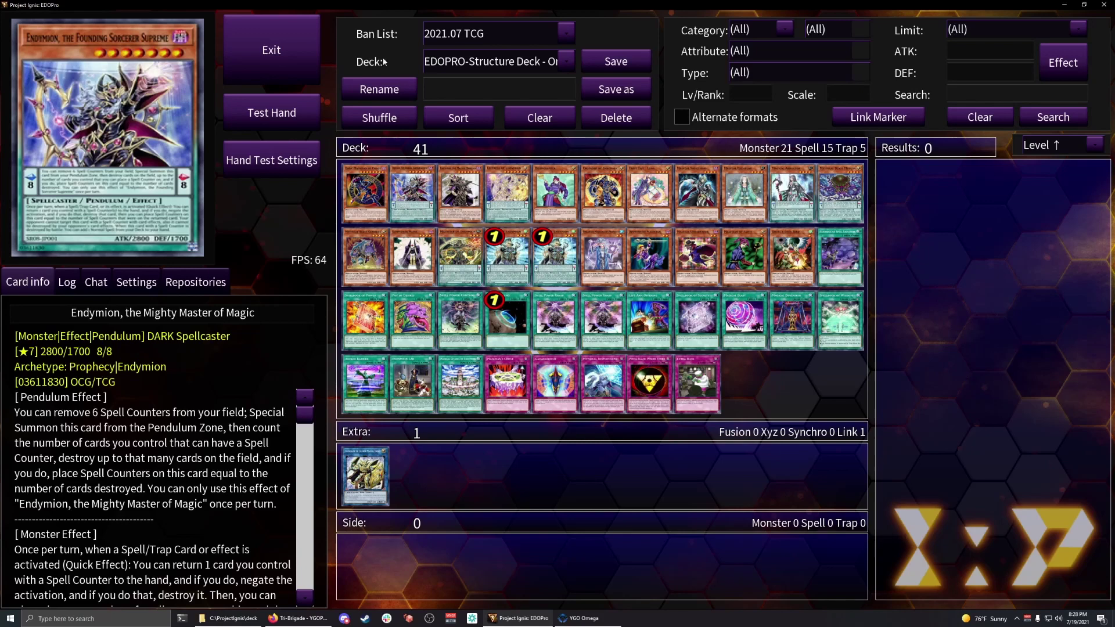
scroll(175, 519, down, 3)
mouse_move(513, 267)
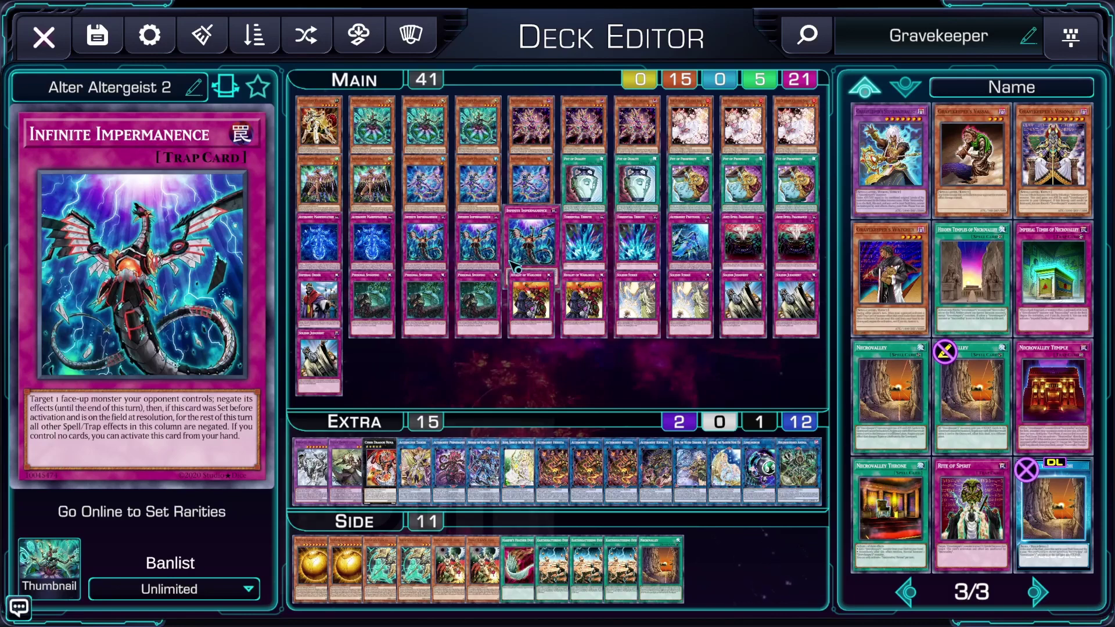
key(ctrl)
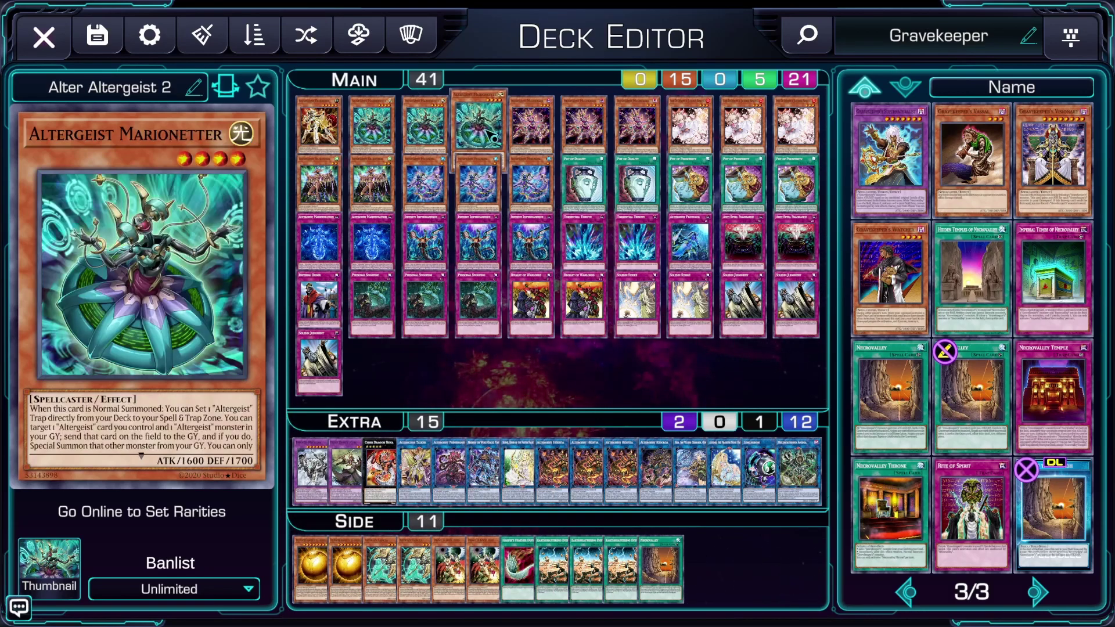
Open the enlarged view of Altergeist Marionetter from the Main deck.
click(493, 139)
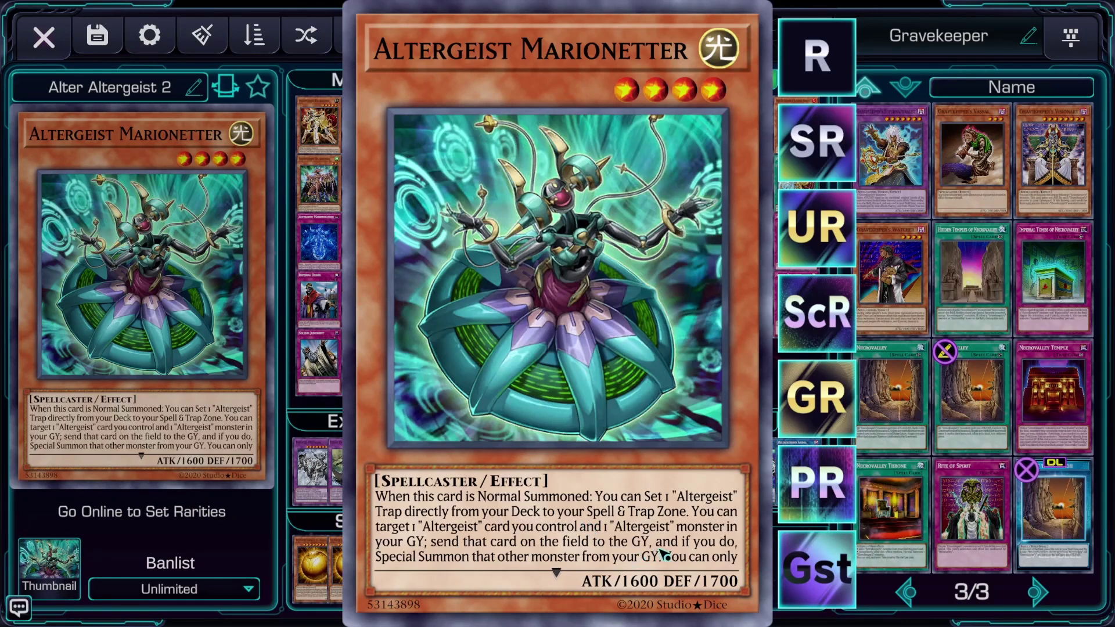
Preview Marionetter in secret rare and super rare, then set it to rare and close the view.
scroll(663, 556, down, 3)
scroll(664, 557, up, 3)
click(799, 314)
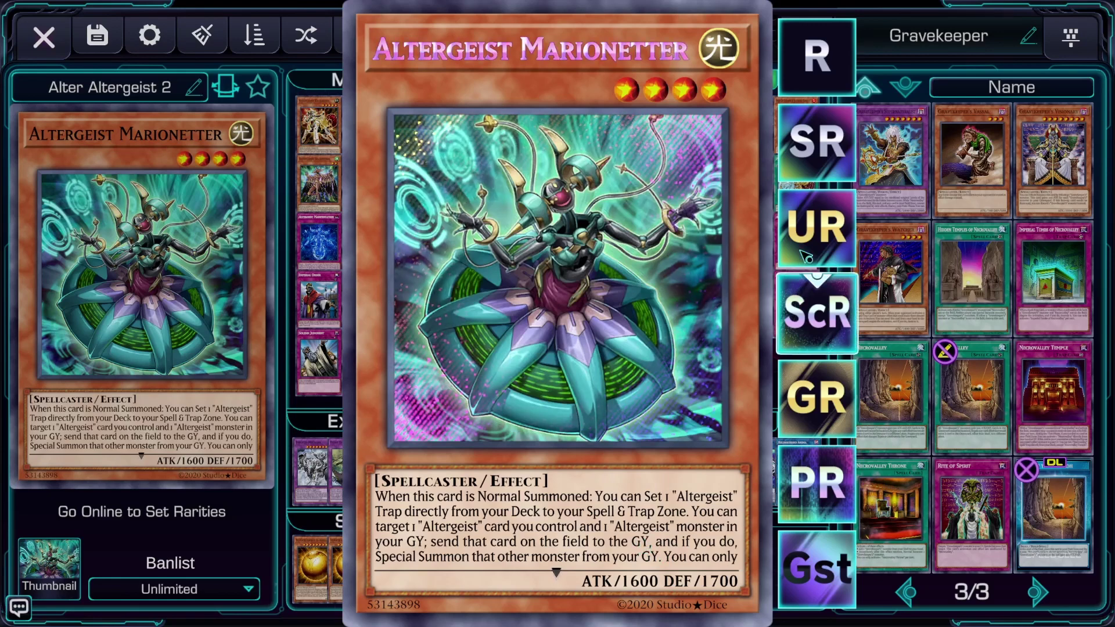
click(813, 148)
click(807, 79)
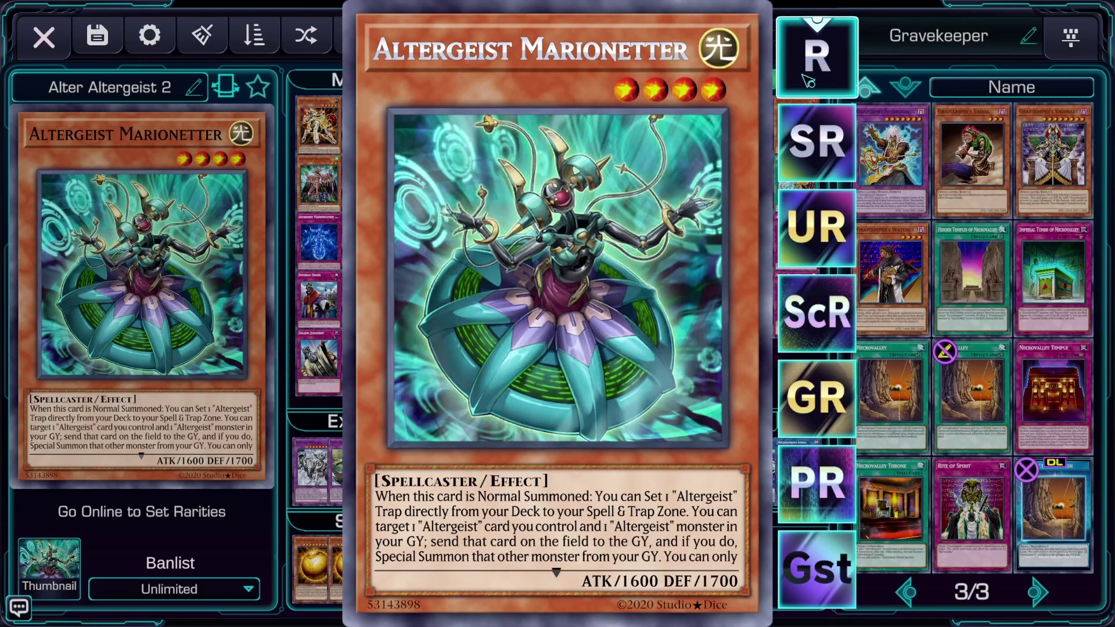
click(283, 422)
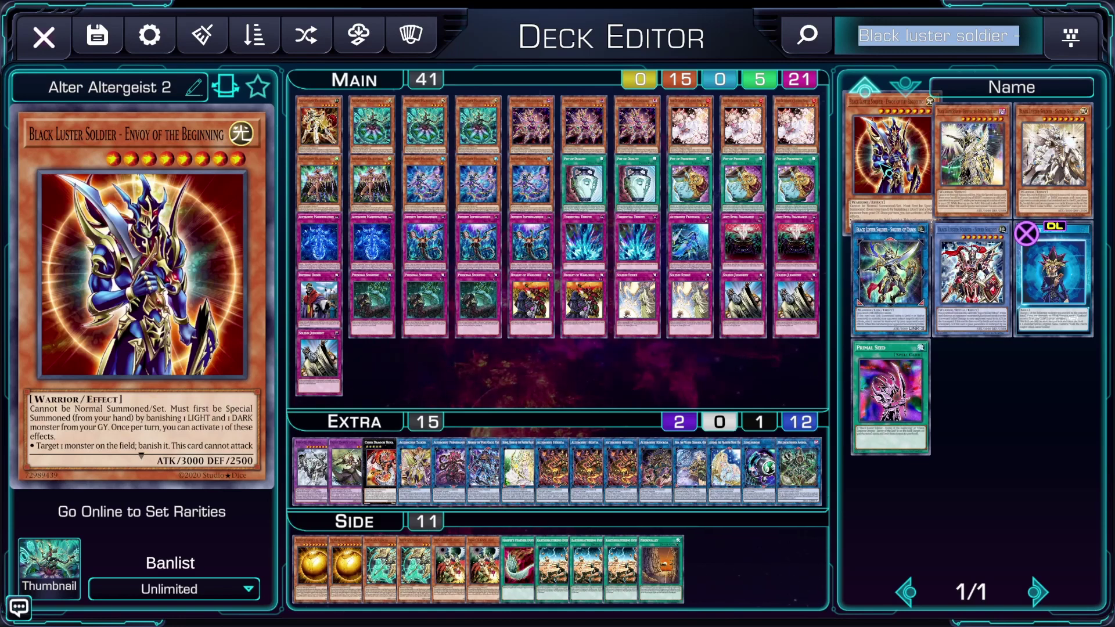
Clear the Black Luster Soldier search text and bring up the card filter panel.
key(Return)
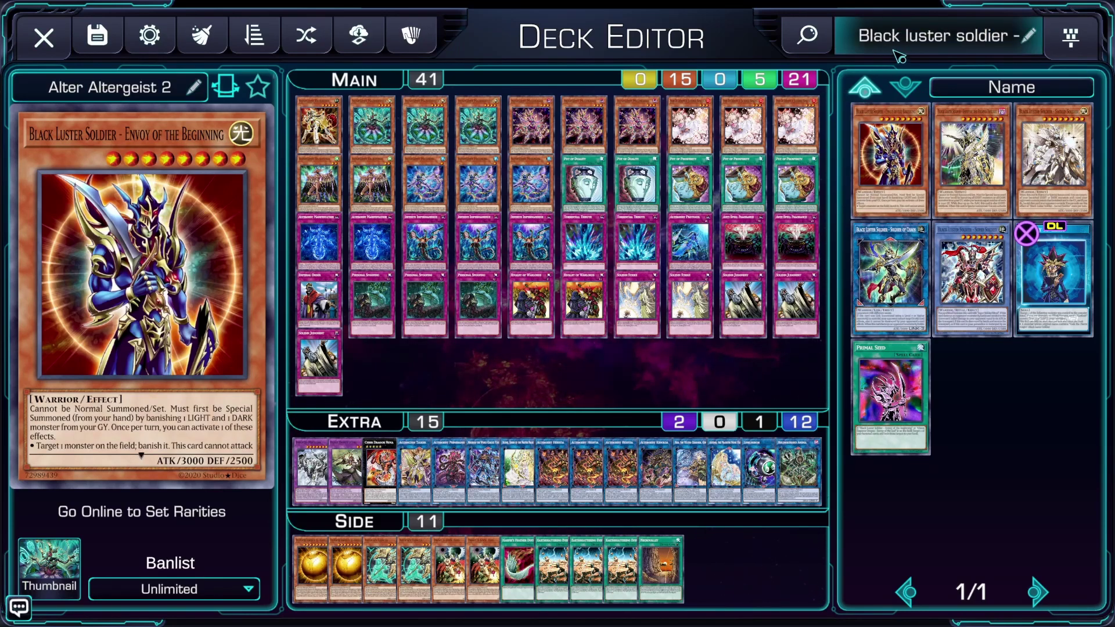
click(905, 52)
key(BackSpace)
click(1070, 36)
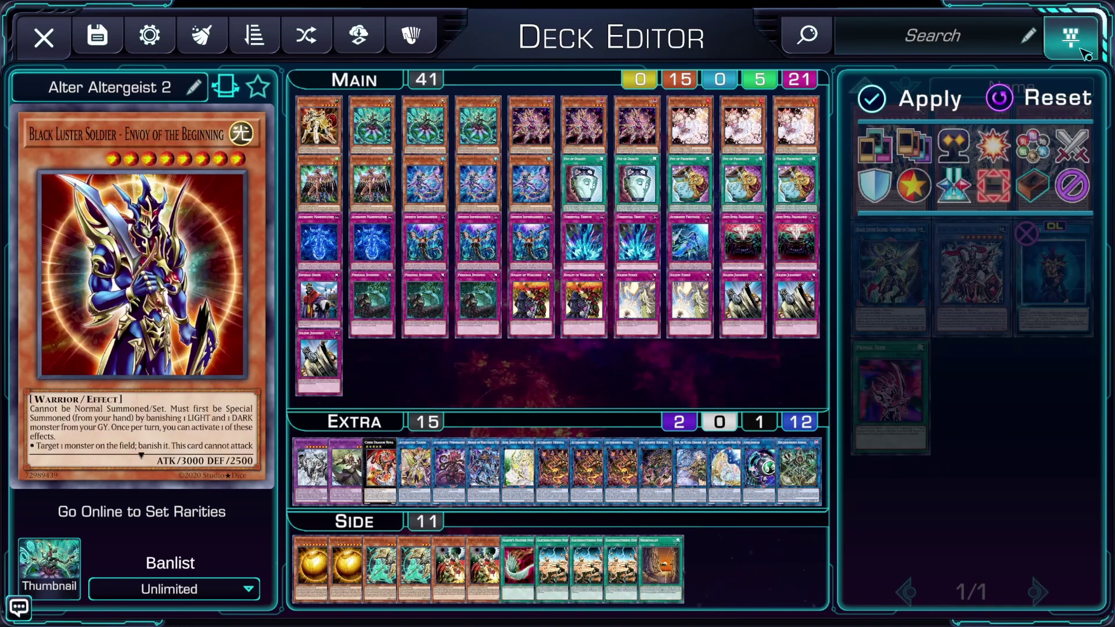
Filter cards to Synchro monsters of exactly level 8.
click(918, 156)
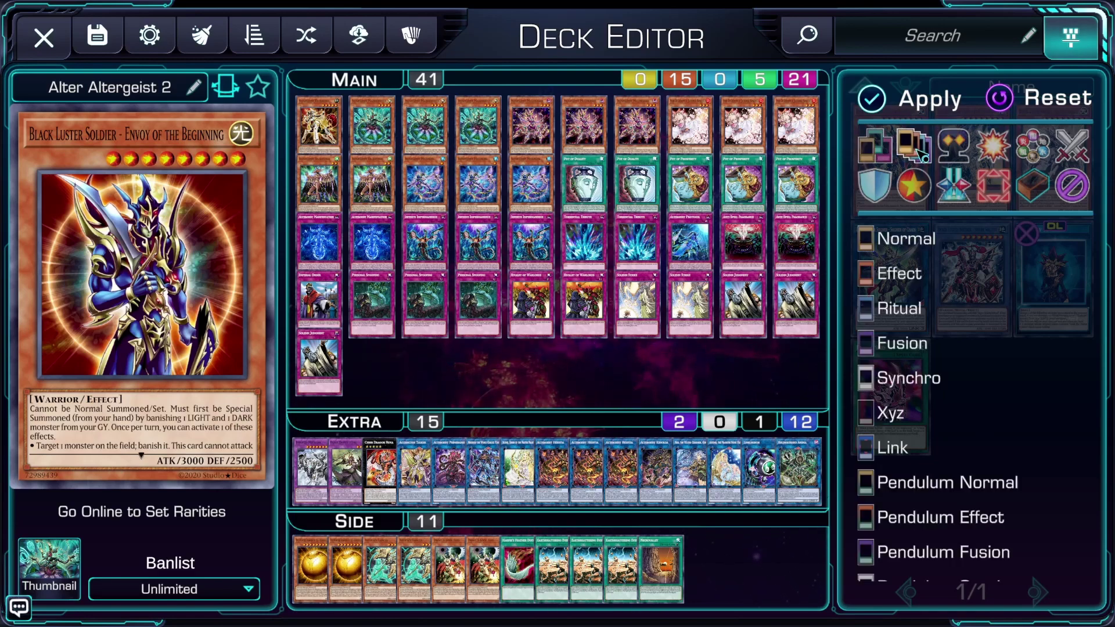
click(911, 388)
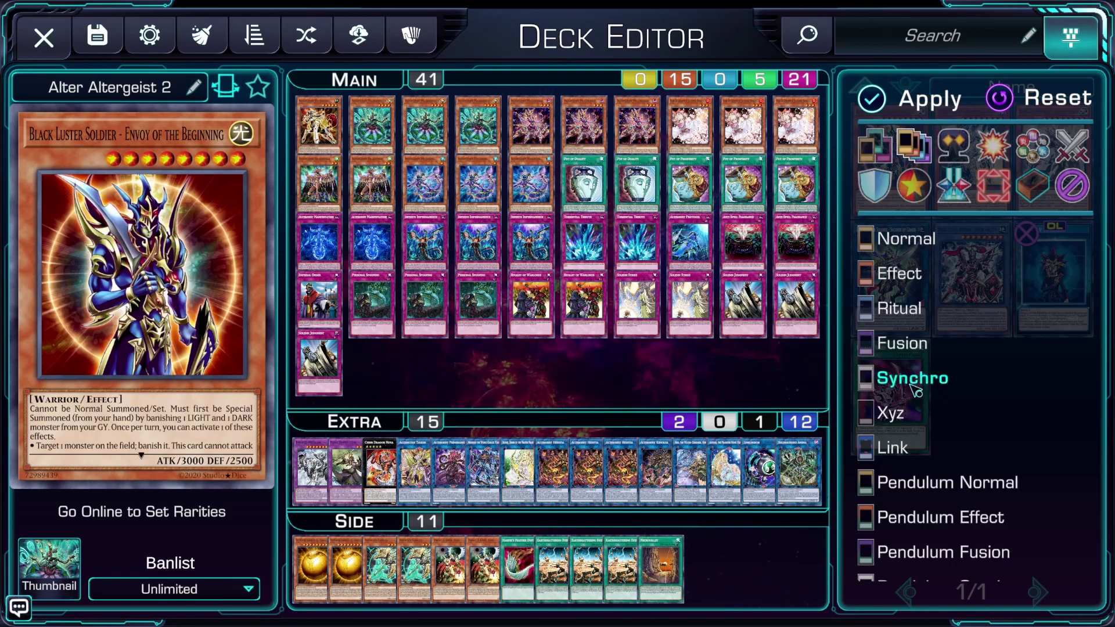
click(914, 187)
click(937, 264)
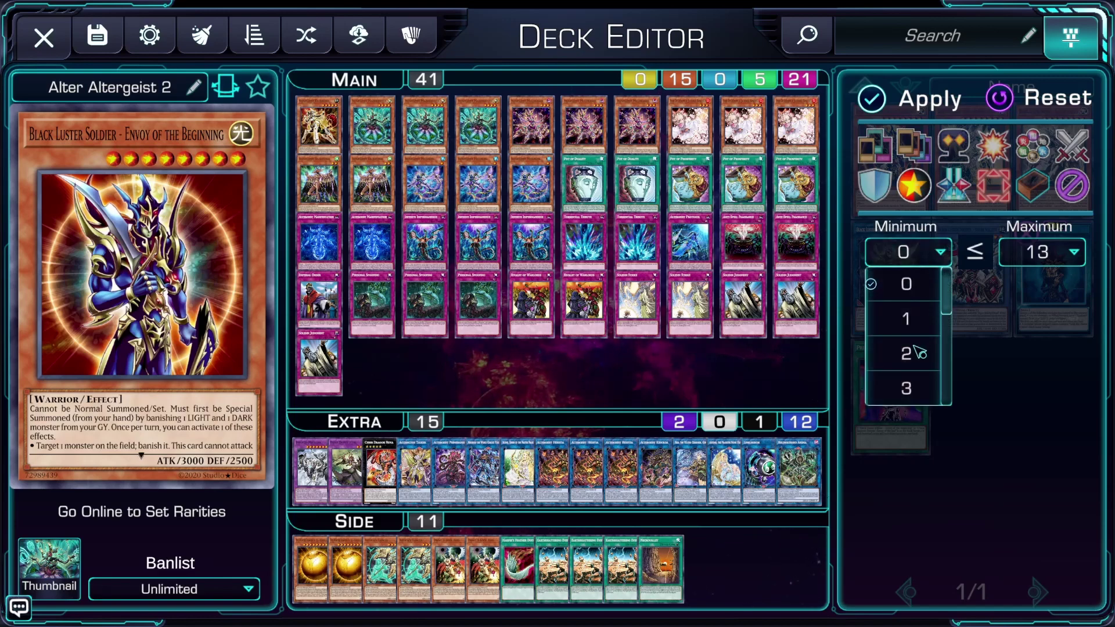
scroll(914, 357, down, 4)
click(906, 284)
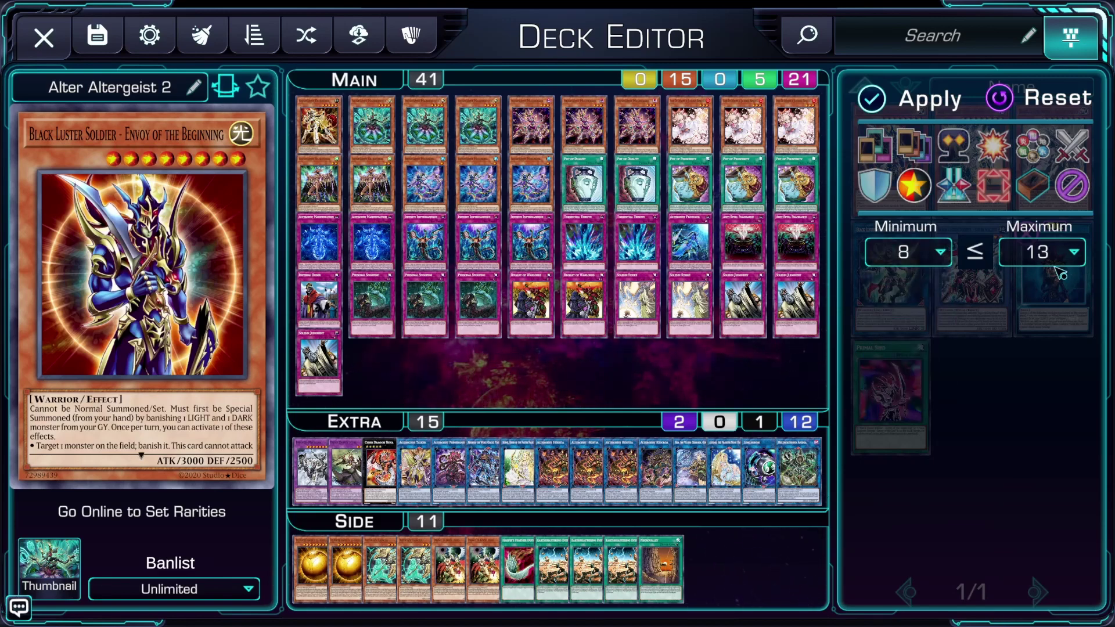
click(975, 252)
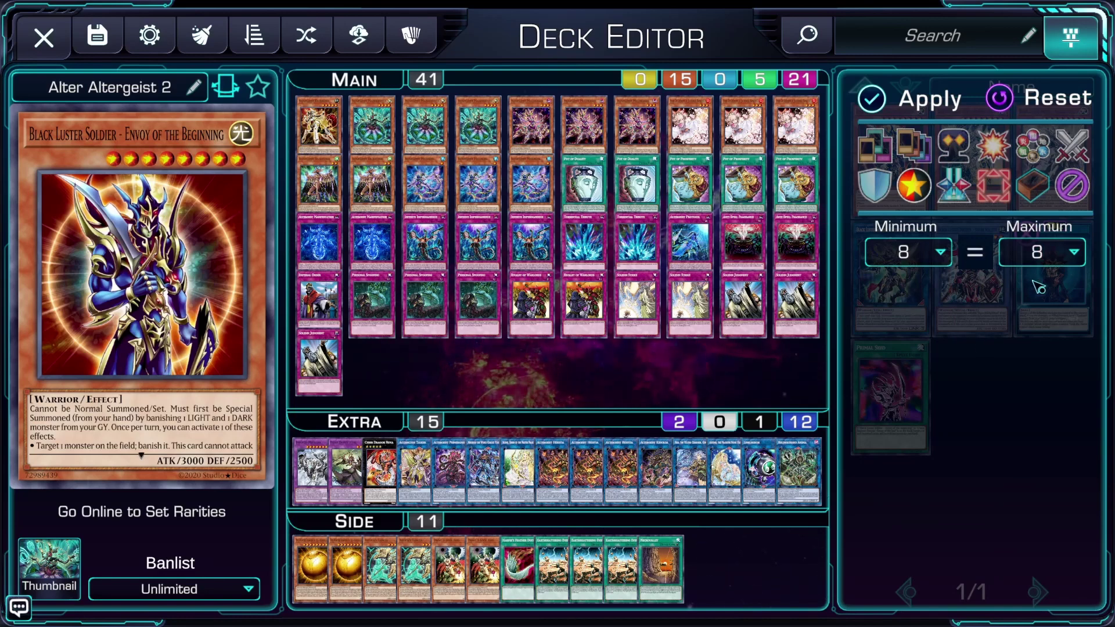
click(914, 106)
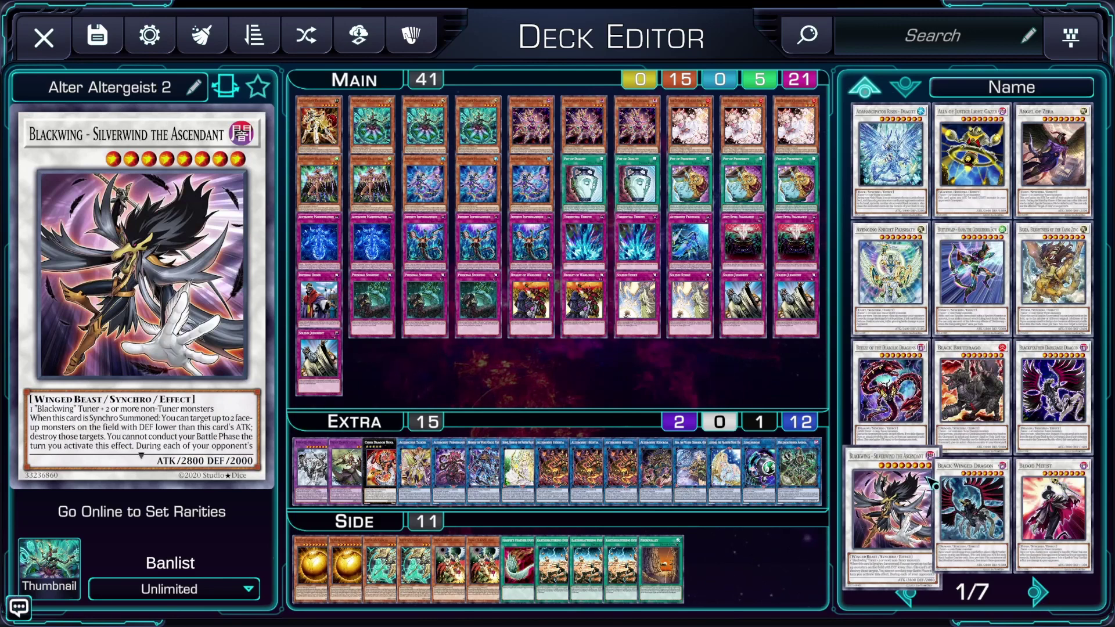
Reset all filters to defaults and show the Genre filter choices.
click(1070, 36)
click(1028, 104)
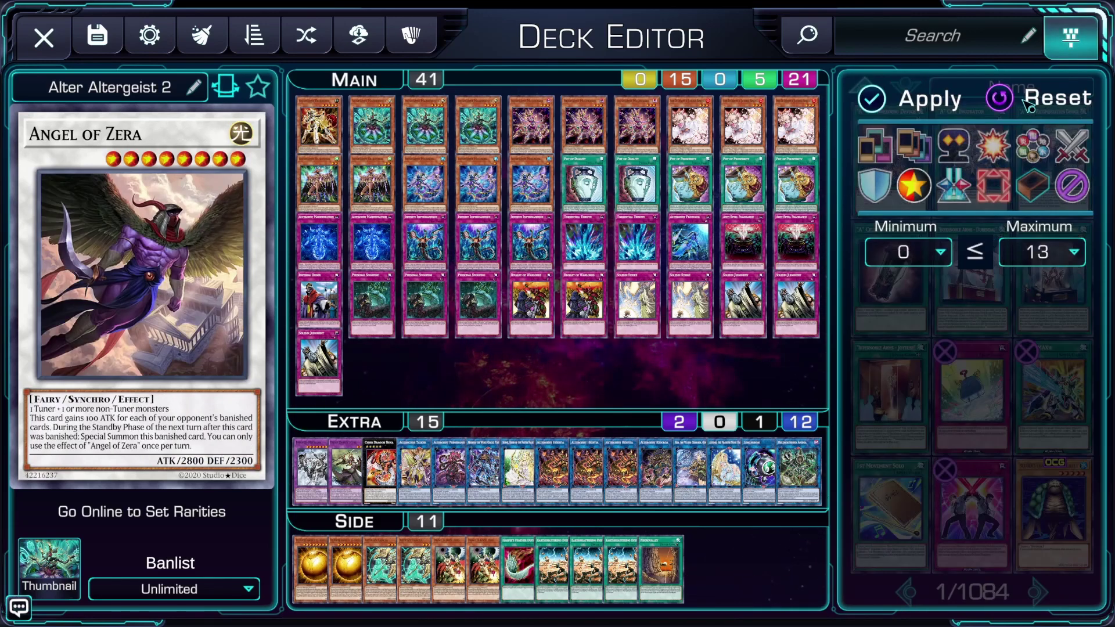
click(1000, 153)
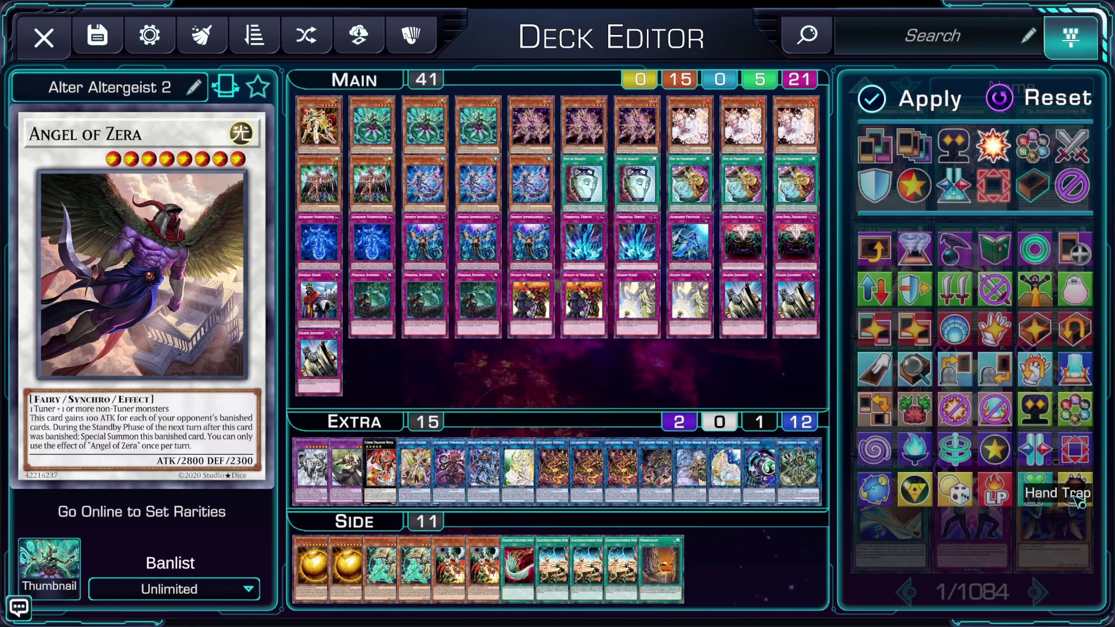
Search card names for FLOO, narrowing the list to five cards.
click(955, 45)
text(FLOO)
key(Return)
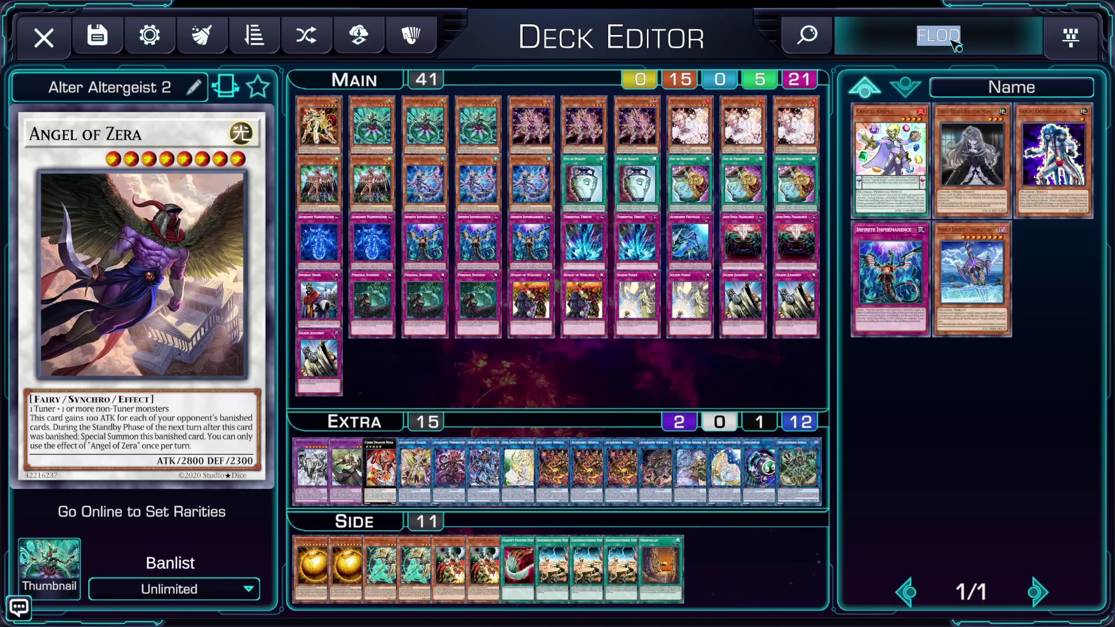